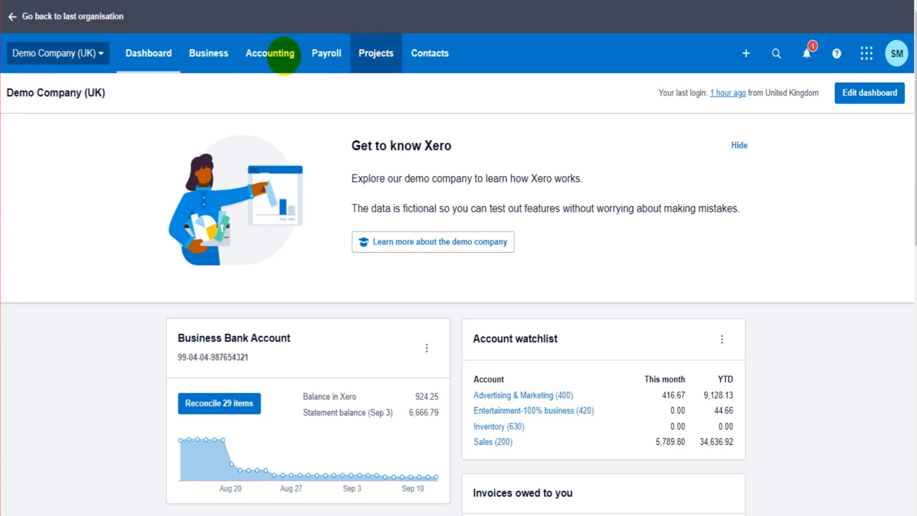
# Step: Open the Business menu from the dashboard's top navigation bar
pyautogui.click(218, 53)
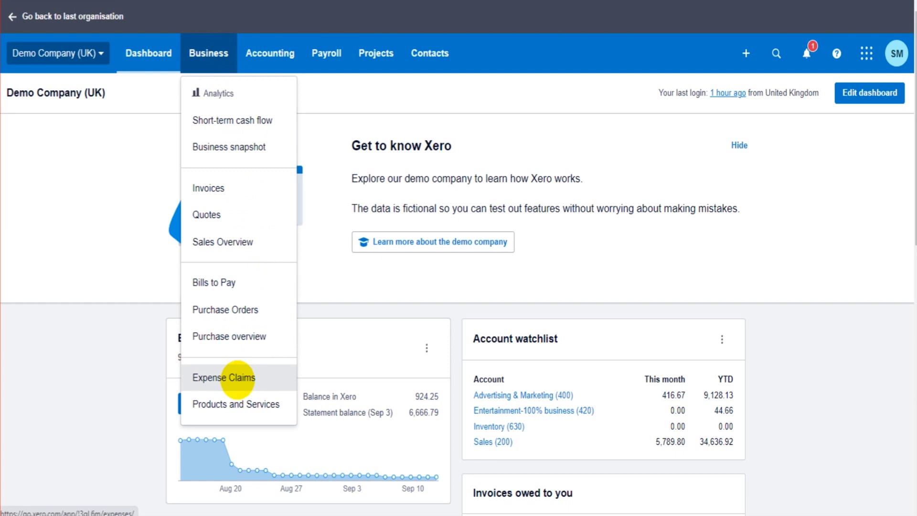
# Step: Go to Expense Claims and review your own draft, submitted and to-be-paid claims
pyautogui.click(237, 379)
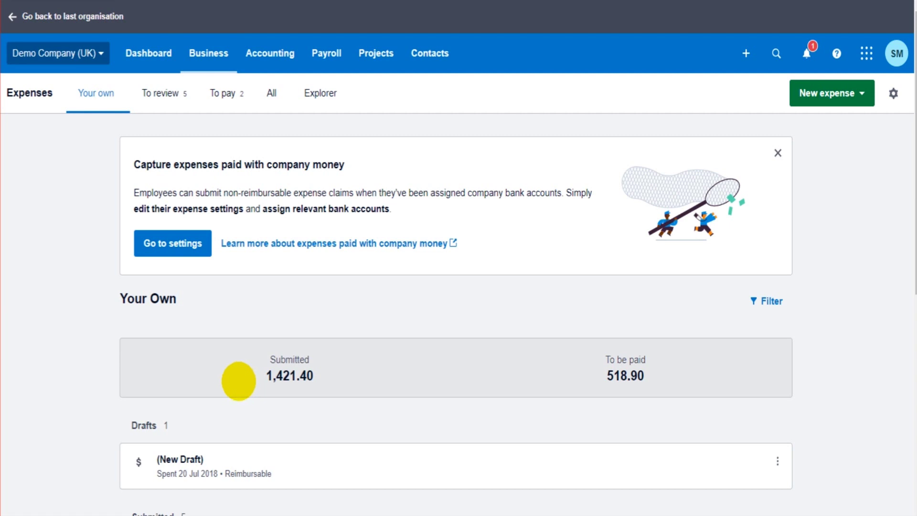
pyautogui.scroll(-4, 266, 388)
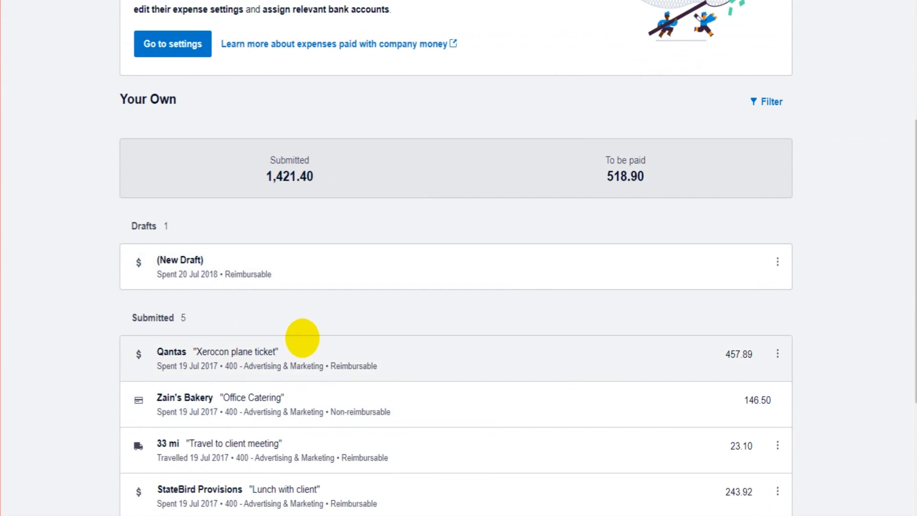
pyautogui.scroll(4, 326, 357)
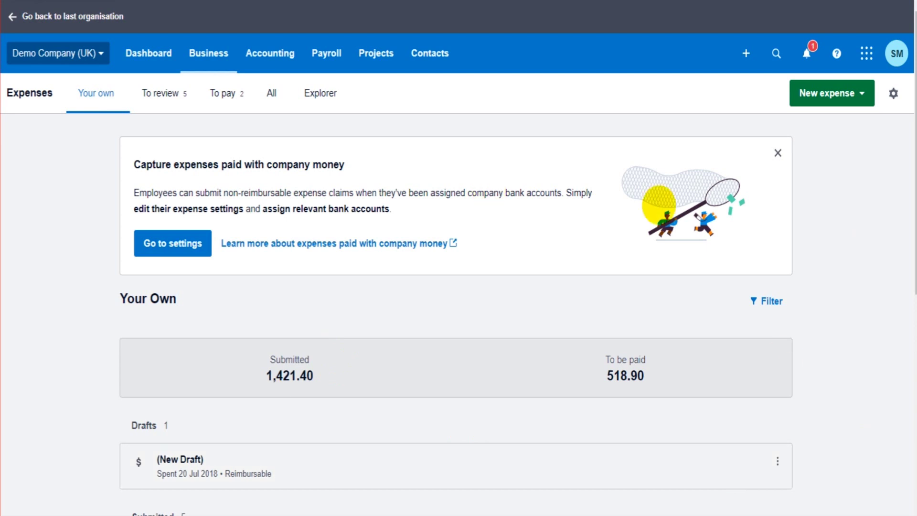
pyautogui.scroll(-4, 492, 218)
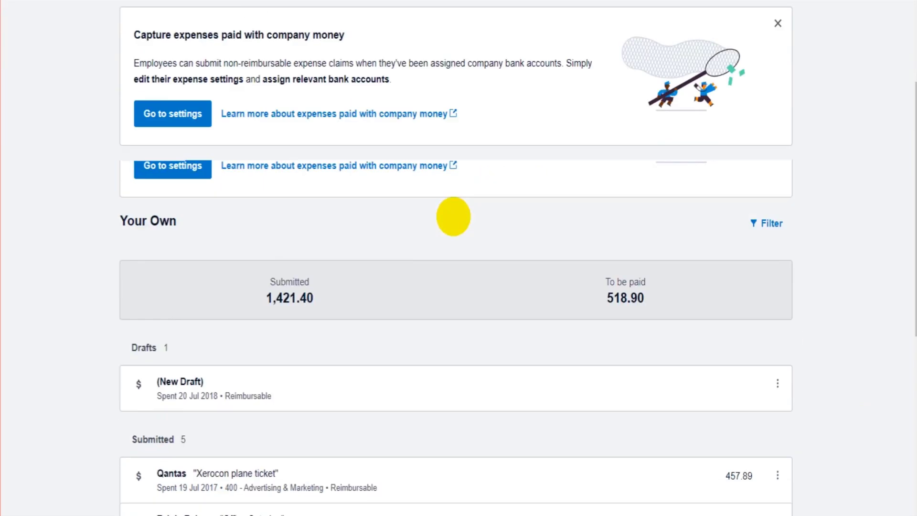
pyautogui.scroll(-2, 213, 299)
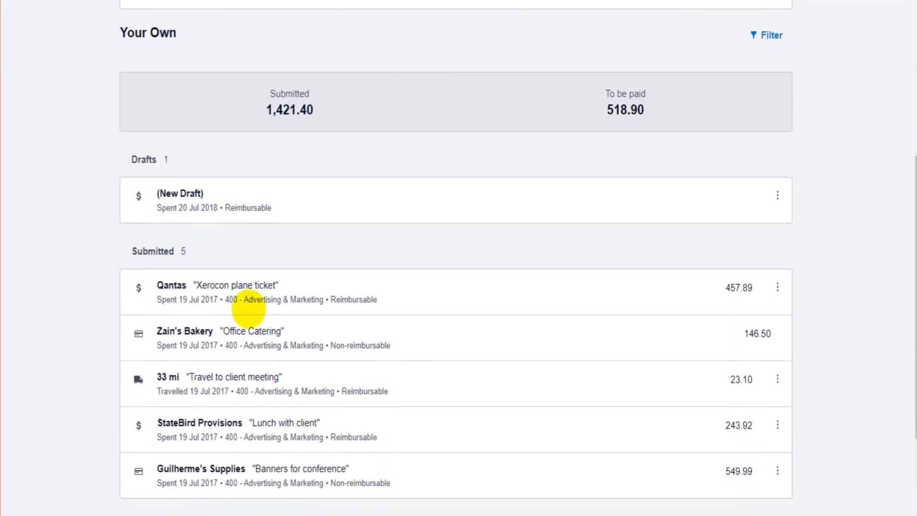
pyautogui.scroll(2, 244, 301)
pyautogui.scroll(-1, 139, 260)
pyautogui.scroll(-4, 194, 265)
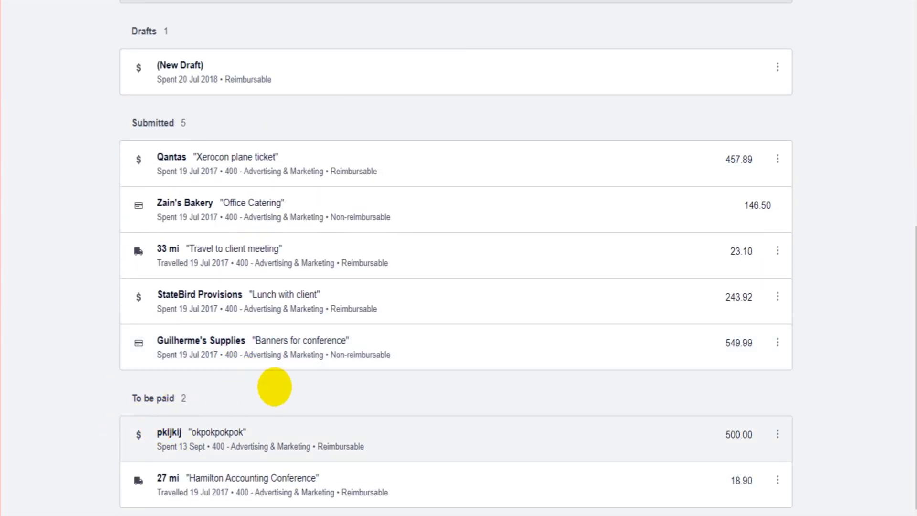
pyautogui.scroll(3, 352, 303)
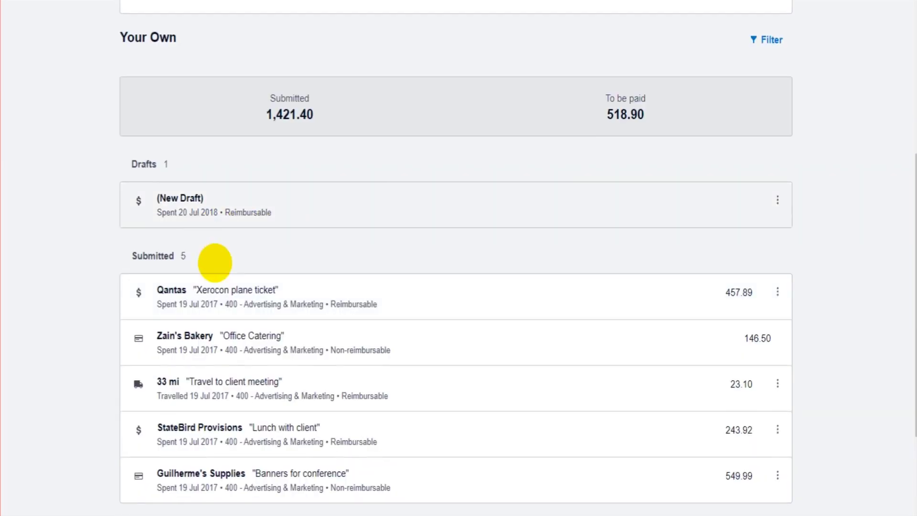
pyautogui.scroll(5, 191, 172)
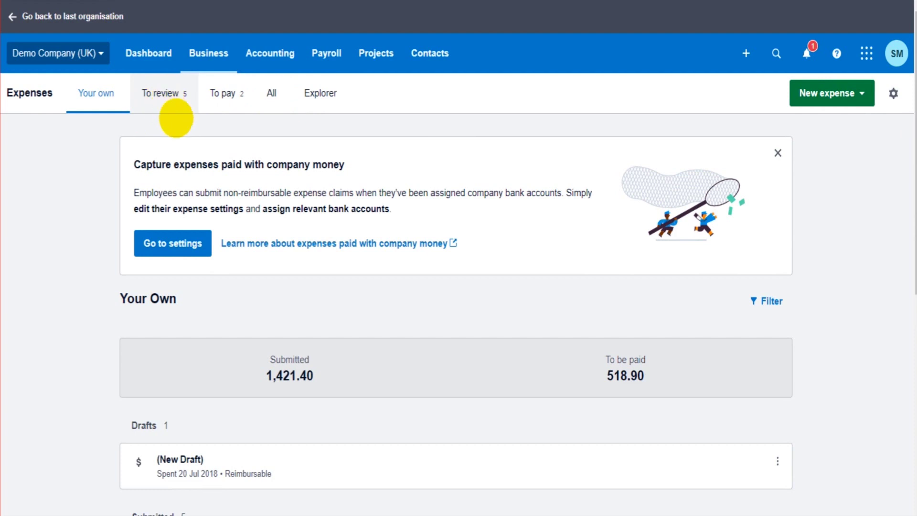
pyautogui.scroll(-4, 162, 360)
pyautogui.scroll(4, 204, 353)
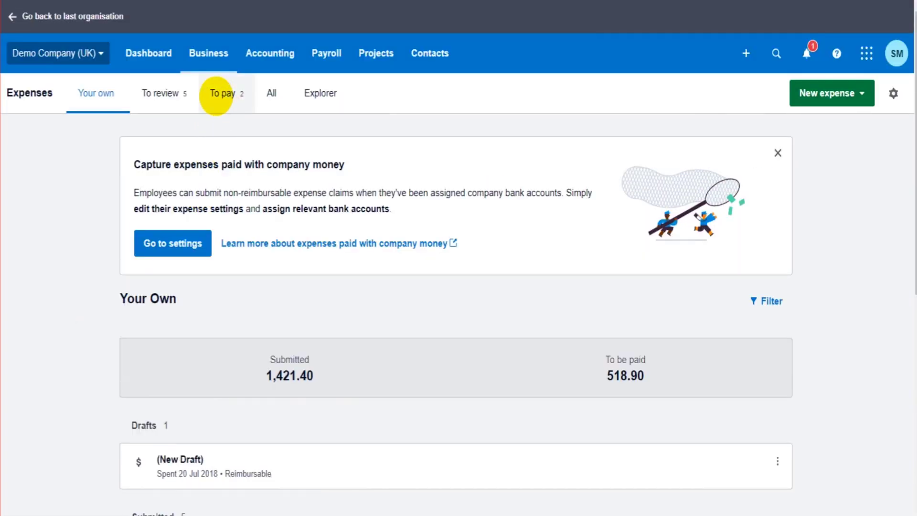
pyautogui.scroll(-7, 240, 172)
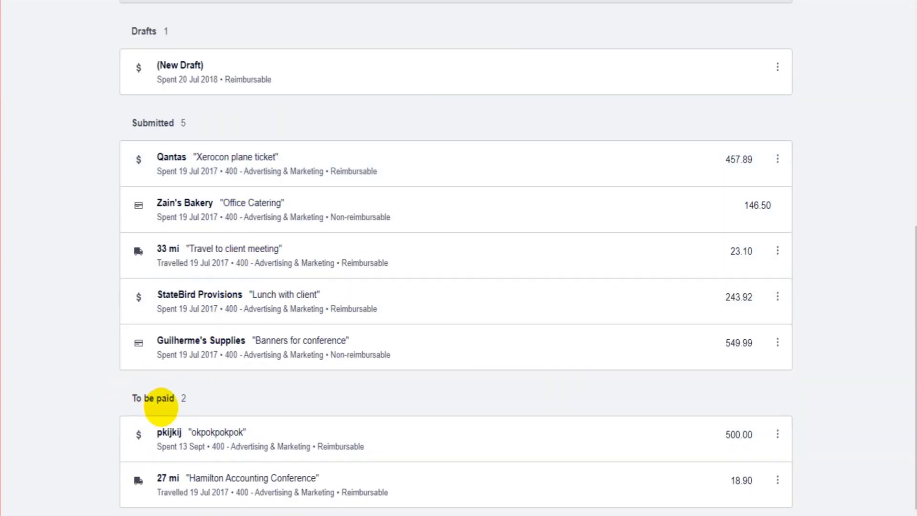
pyautogui.scroll(8, 160, 399)
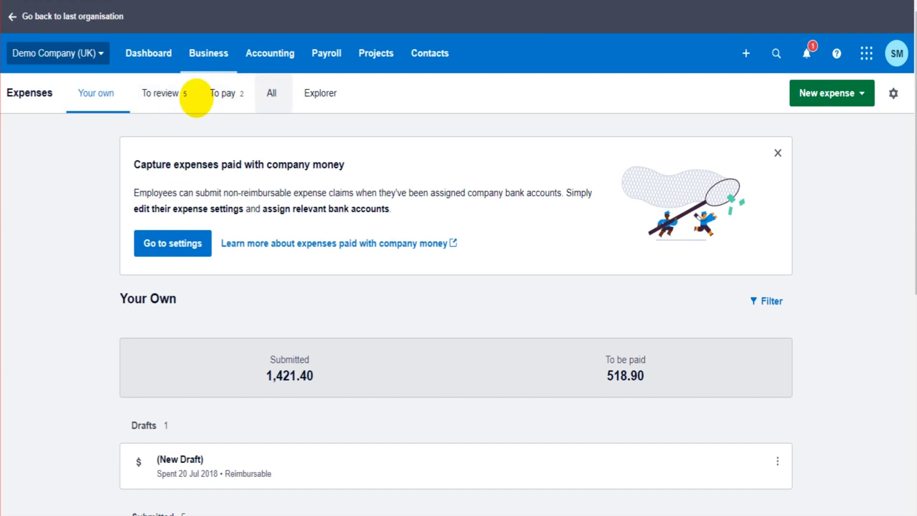
pyautogui.scroll(-6, 280, 221)
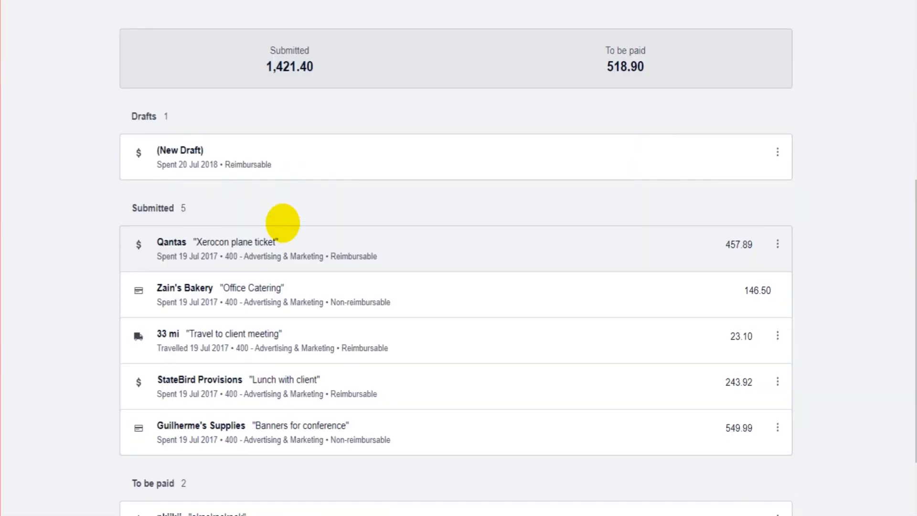
pyautogui.scroll(7, 183, 195)
pyautogui.scroll(-5, 127, 358)
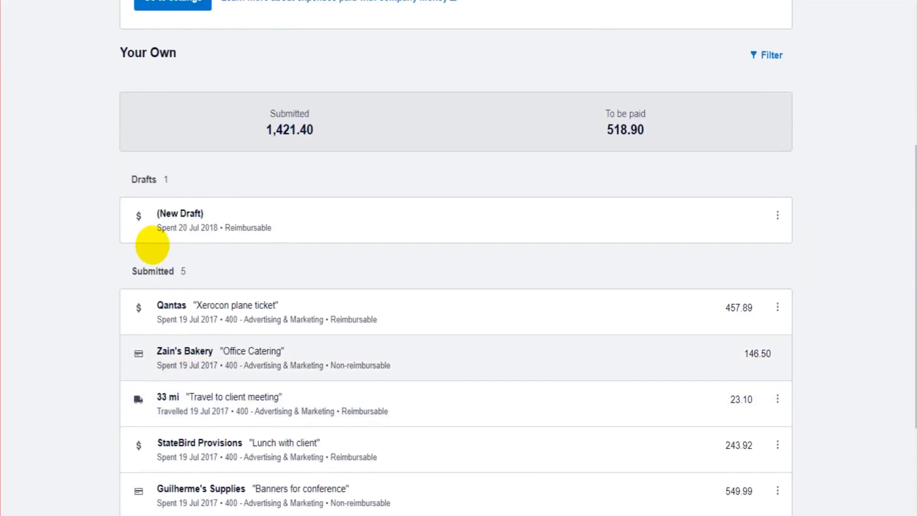
pyautogui.scroll(3, 158, 48)
pyautogui.click(161, 28)
pyautogui.scroll(-3, 147, 225)
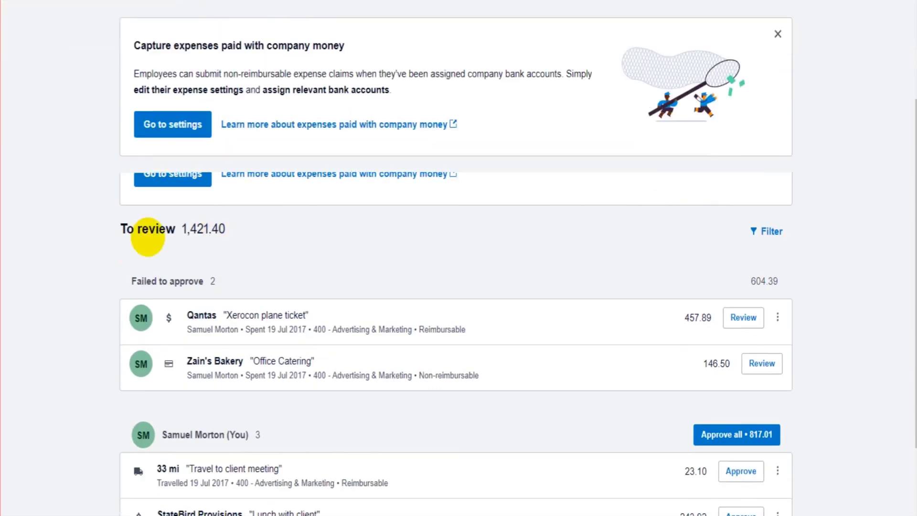
pyautogui.scroll(3, 269, 372)
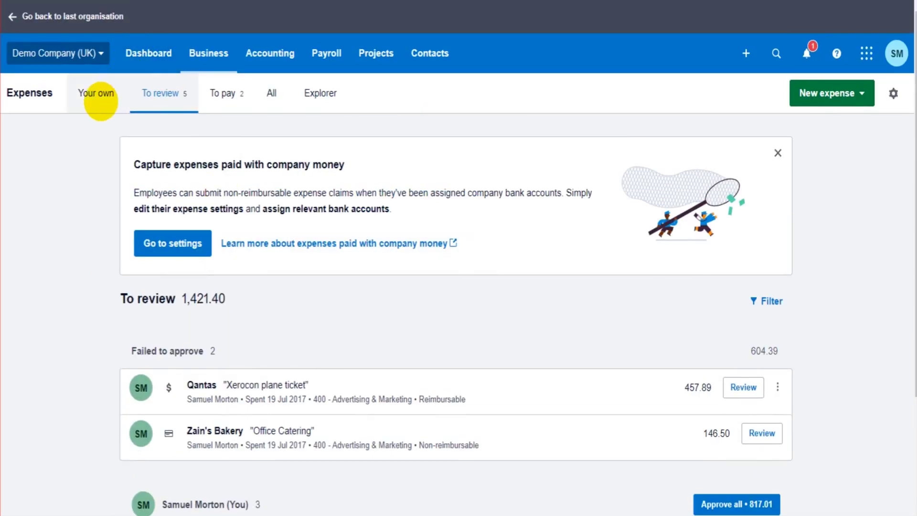
pyautogui.click(96, 93)
pyautogui.scroll(-6, 228, 257)
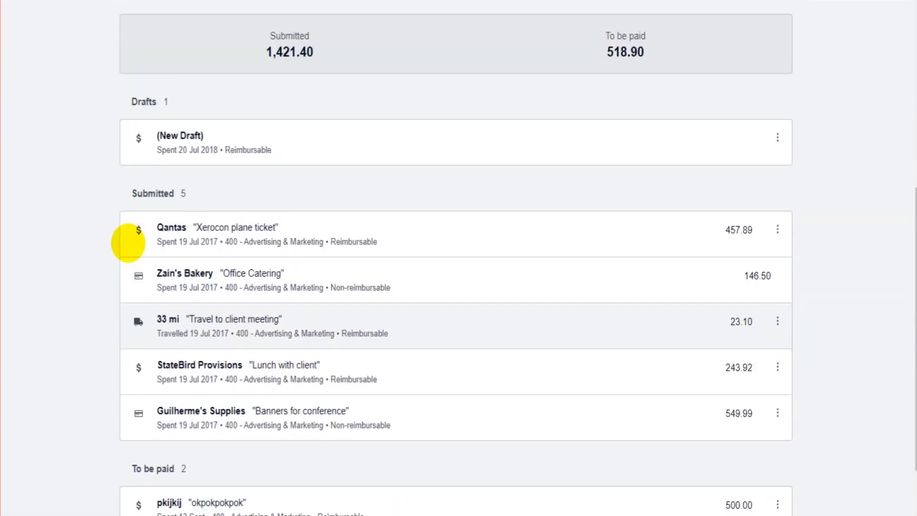
pyautogui.scroll(5, 215, 290)
pyautogui.scroll(1, 231, 240)
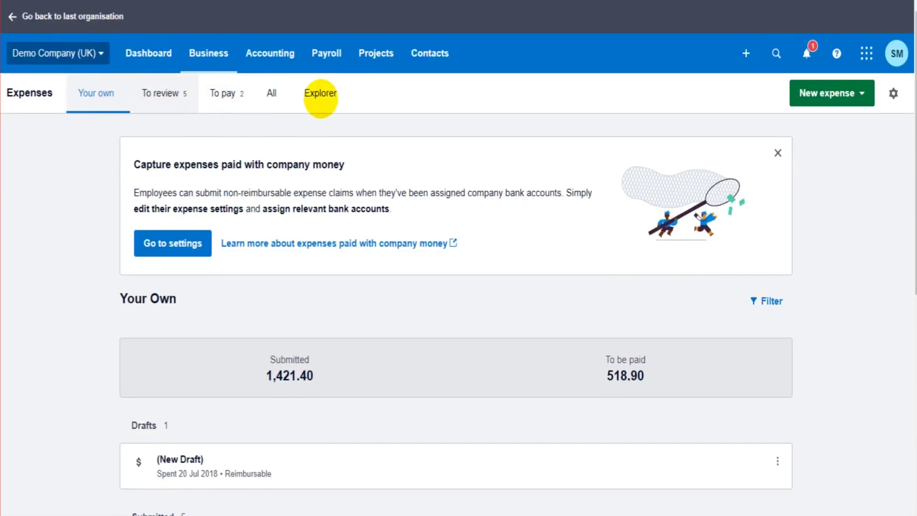
pyautogui.click(223, 93)
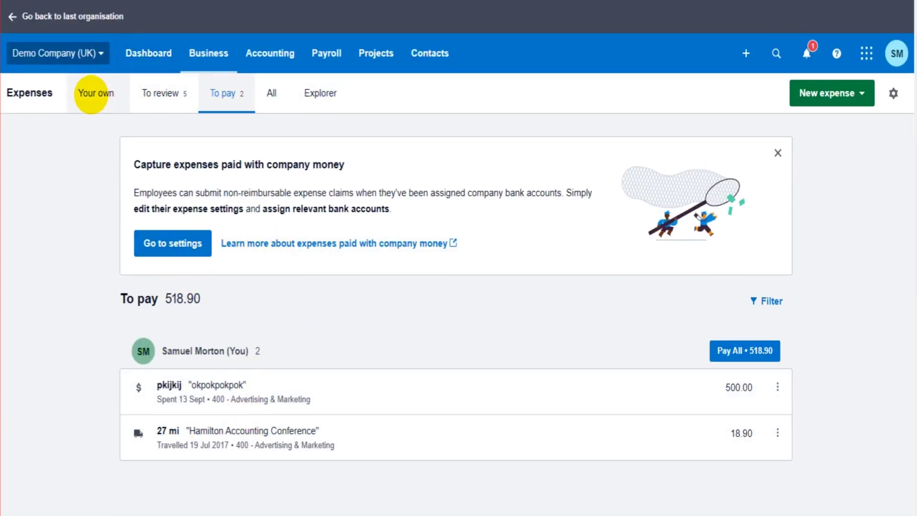
pyautogui.click(94, 93)
pyautogui.scroll(-7, 157, 431)
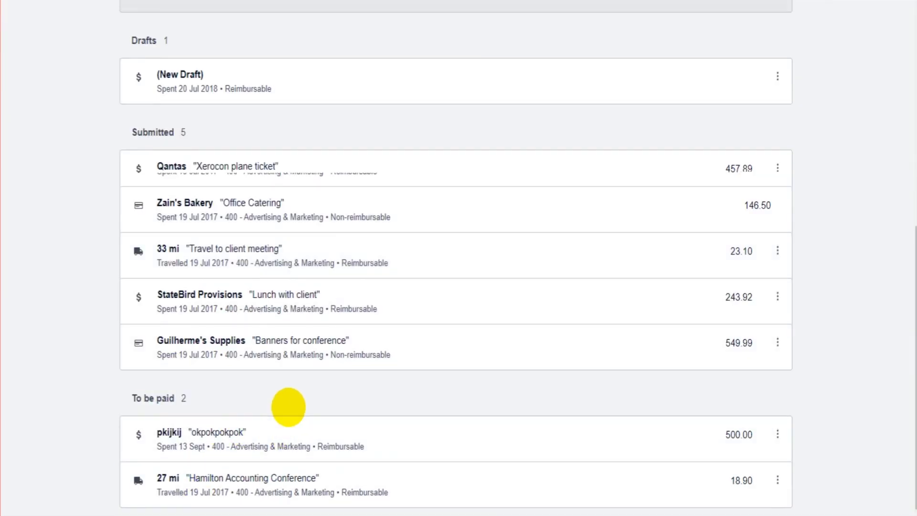
pyautogui.scroll(7, 292, 397)
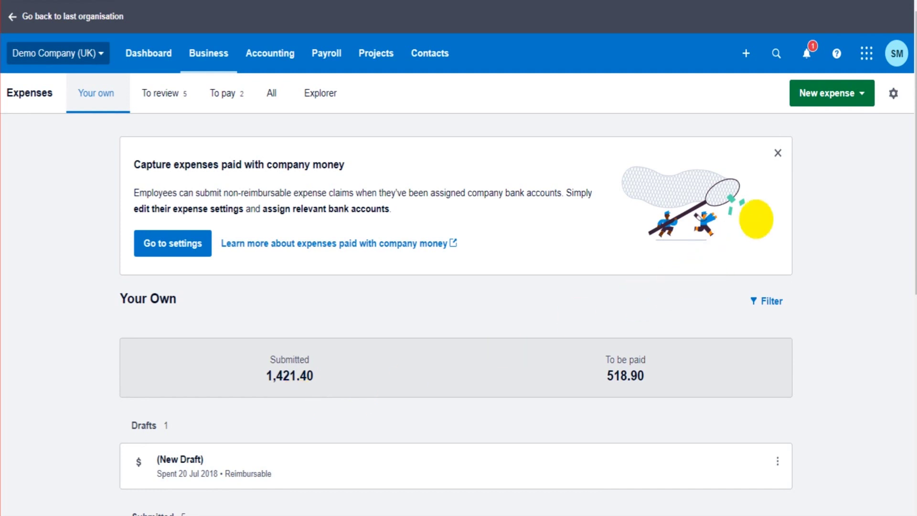
# Step: Start a new expense claim and open the claimant list at the top of the form
pyautogui.click(839, 98)
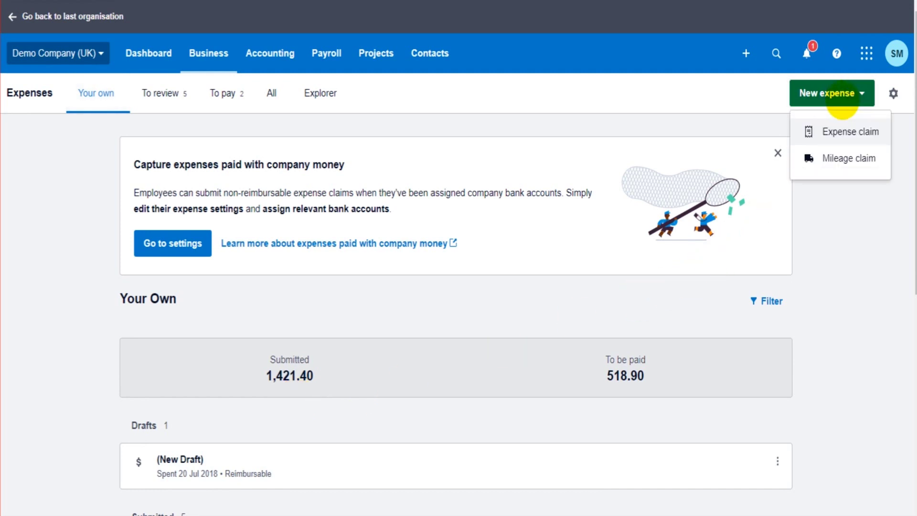
pyautogui.click(841, 130)
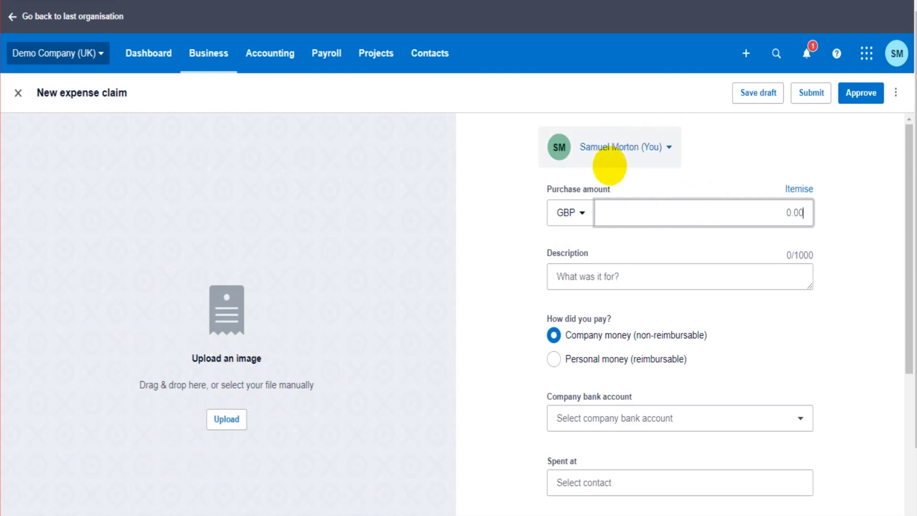
pyautogui.click(655, 146)
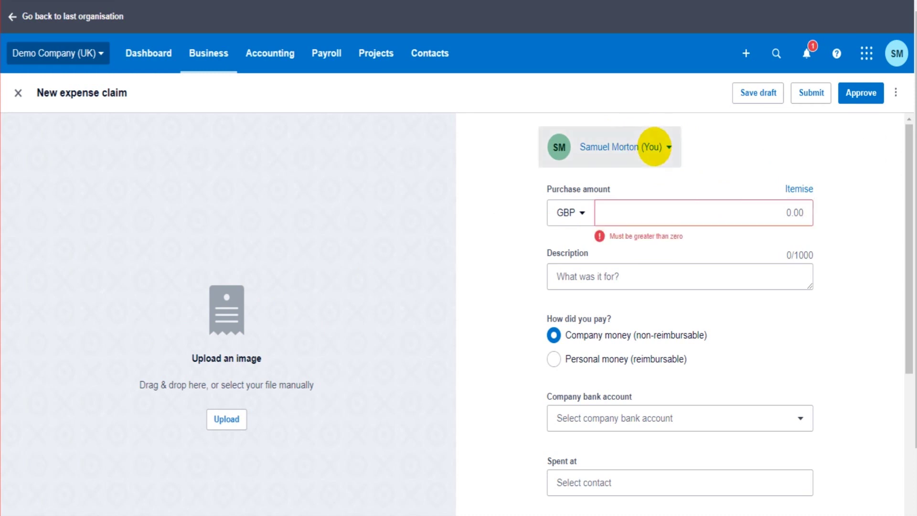
pyautogui.click(506, 188)
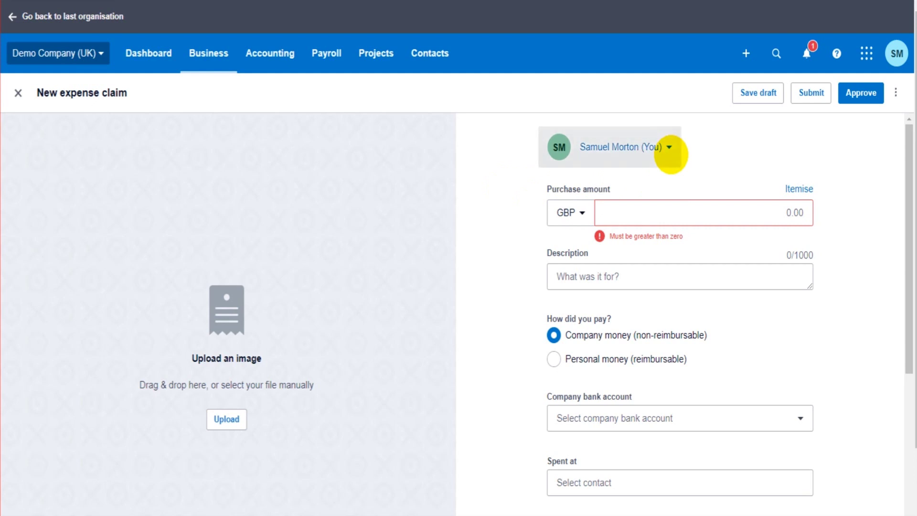
pyautogui.click(669, 148)
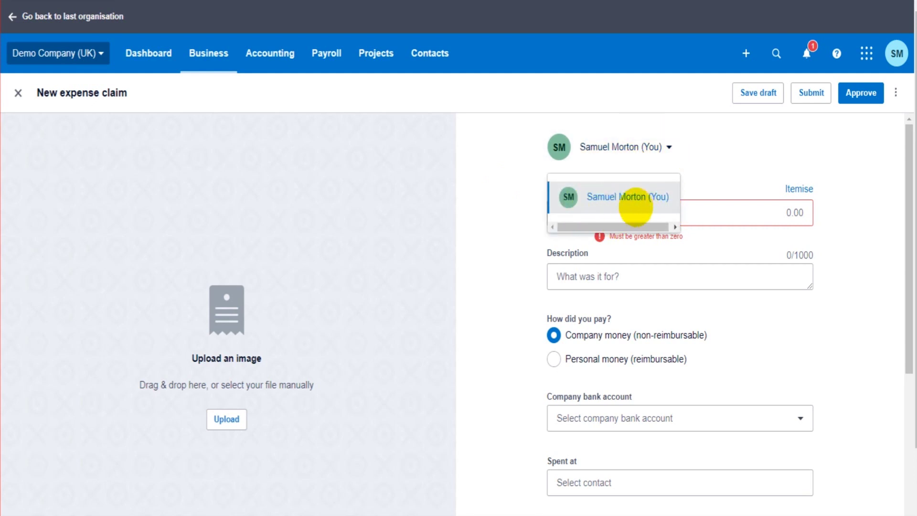
pyautogui.click(507, 236)
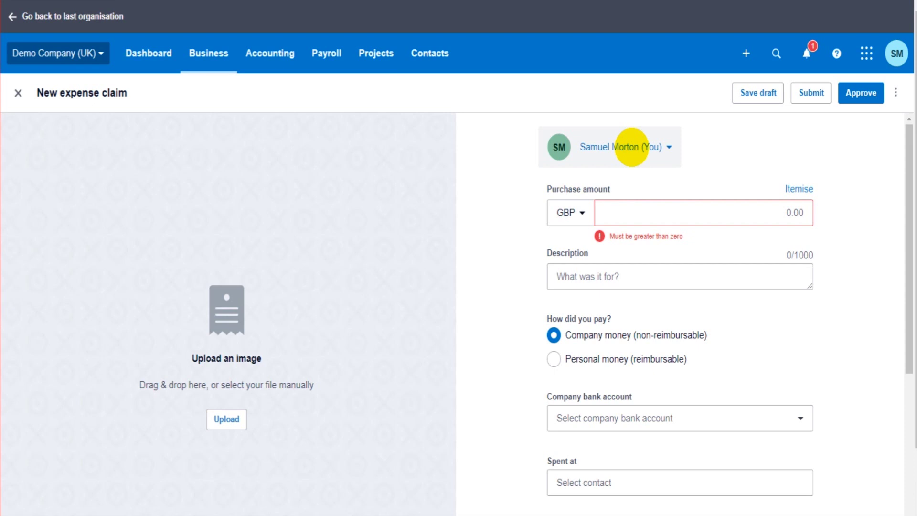
pyautogui.click(631, 147)
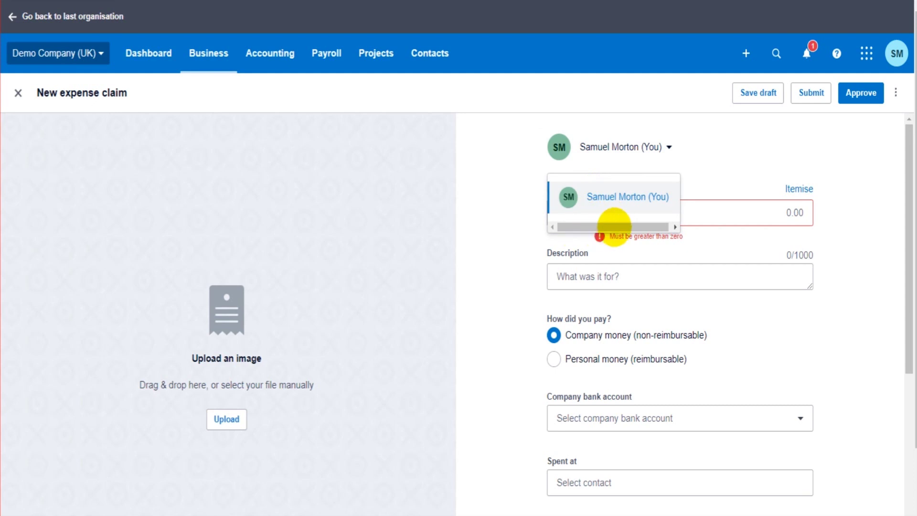
pyautogui.click(493, 234)
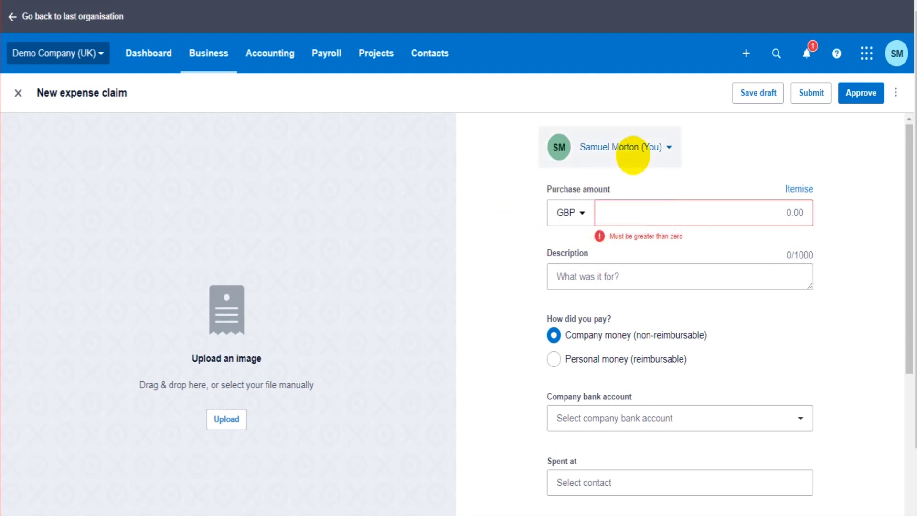
pyautogui.click(630, 148)
pyautogui.click(509, 265)
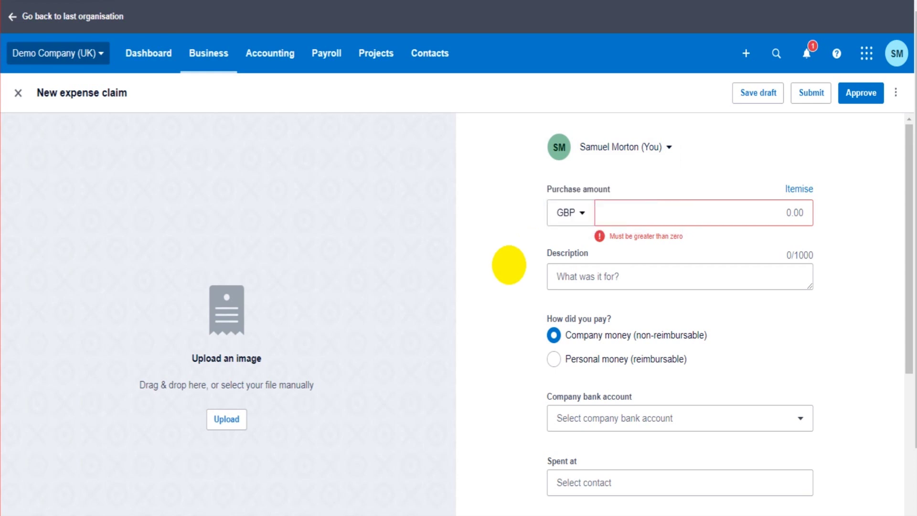
pyautogui.click(625, 147)
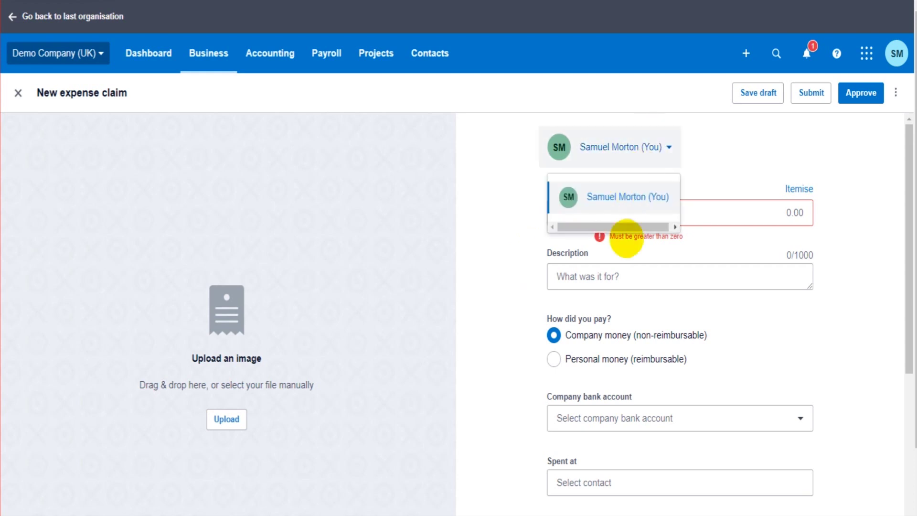
pyautogui.click(510, 227)
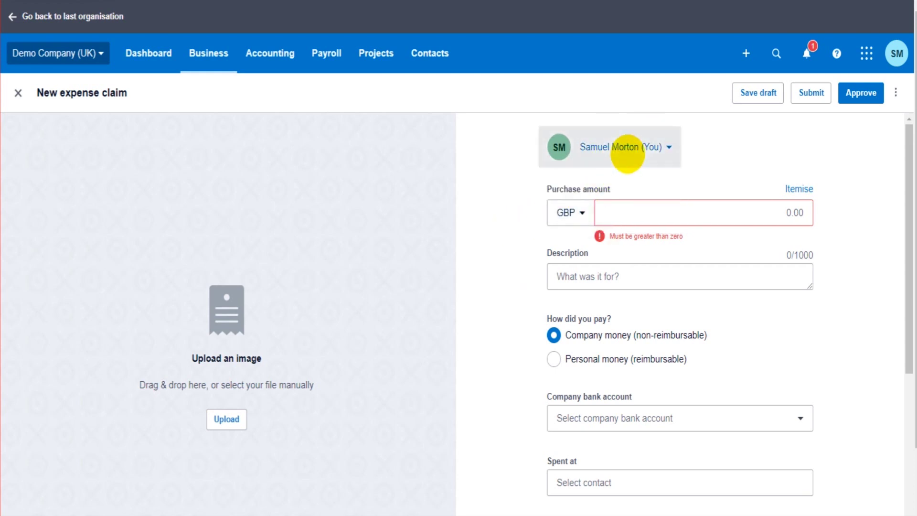
pyautogui.click(624, 147)
pyautogui.click(622, 201)
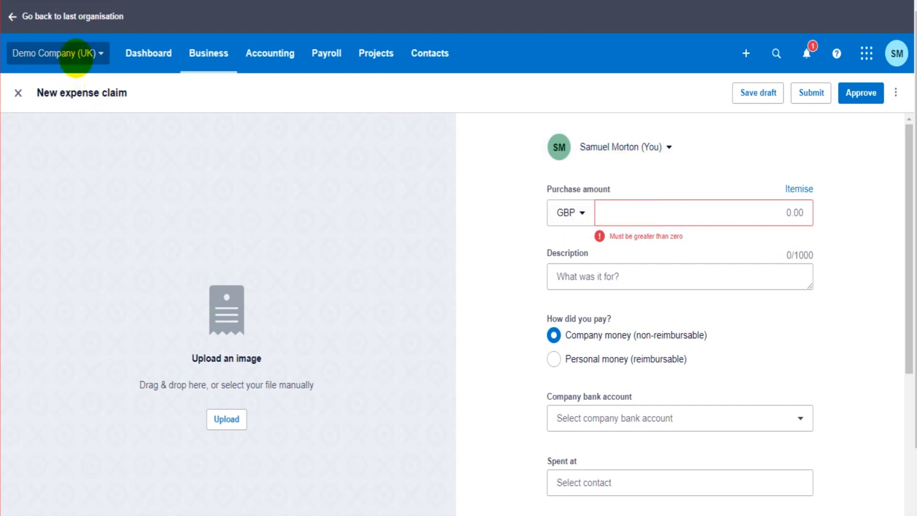
# Step: Check the organisation's users list under Settings > Users
pyautogui.click(76, 55)
pyautogui.click(30, 173)
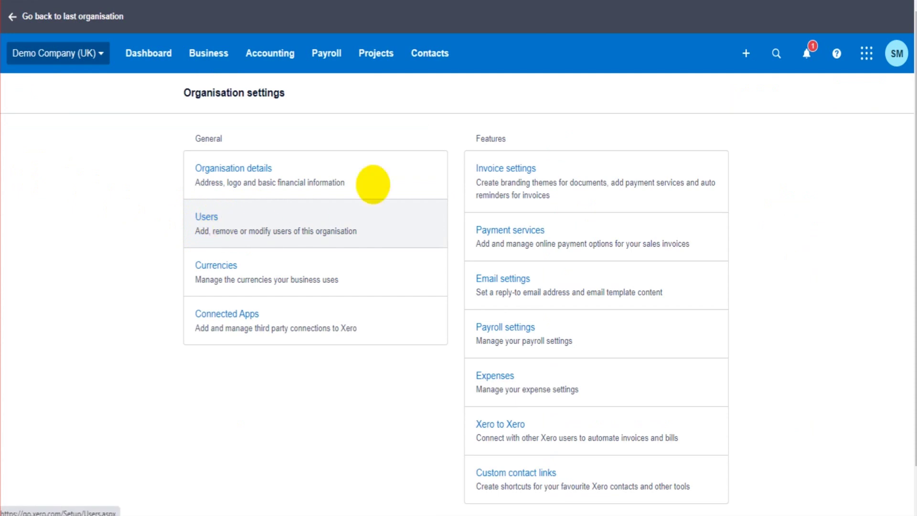
pyautogui.click(265, 170)
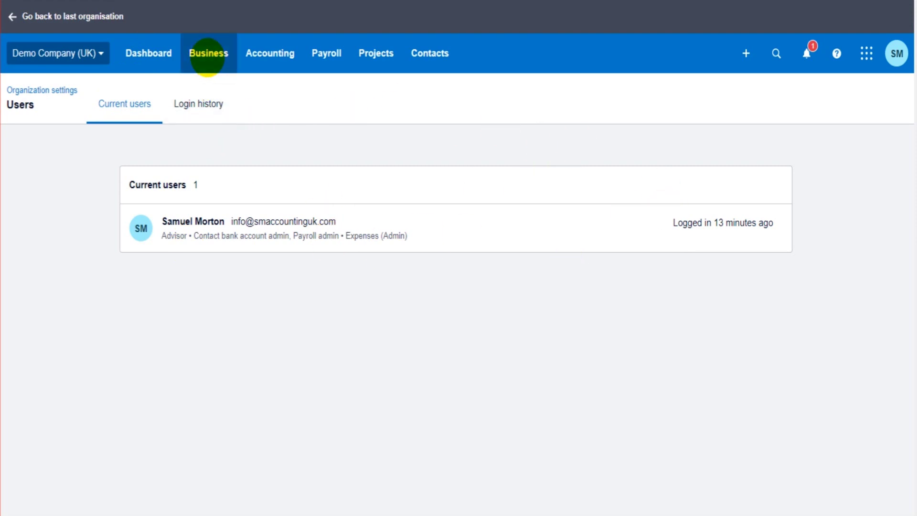
# Step: Return to Expense Claims and start a new blank expense claim
pyautogui.click(207, 53)
pyautogui.click(643, 328)
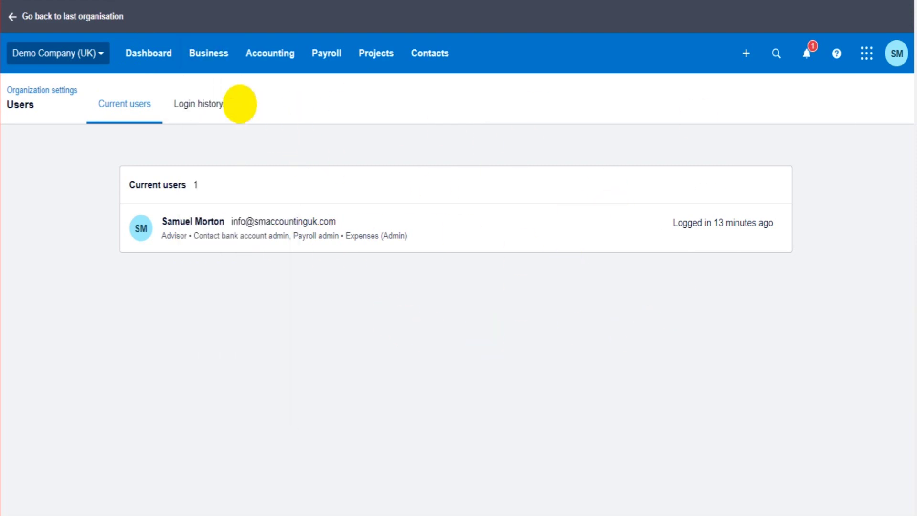
pyautogui.click(209, 54)
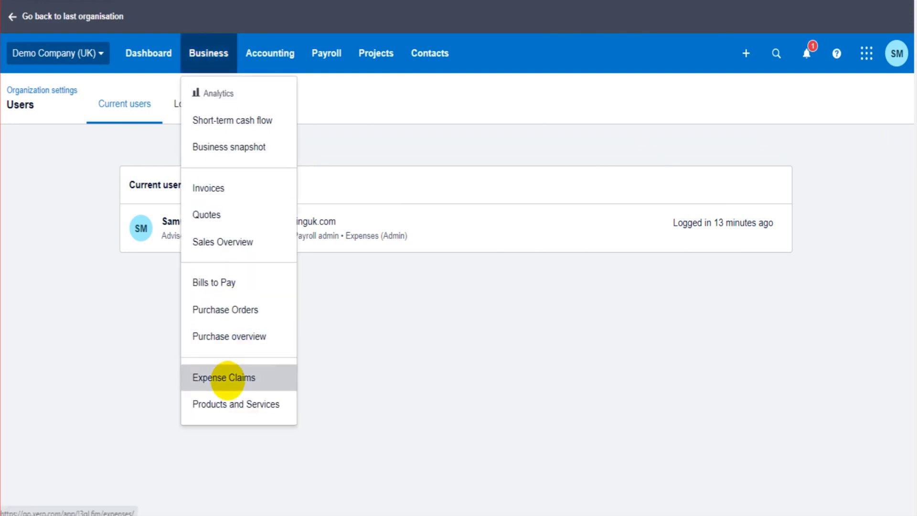
pyautogui.click(227, 378)
pyautogui.click(829, 93)
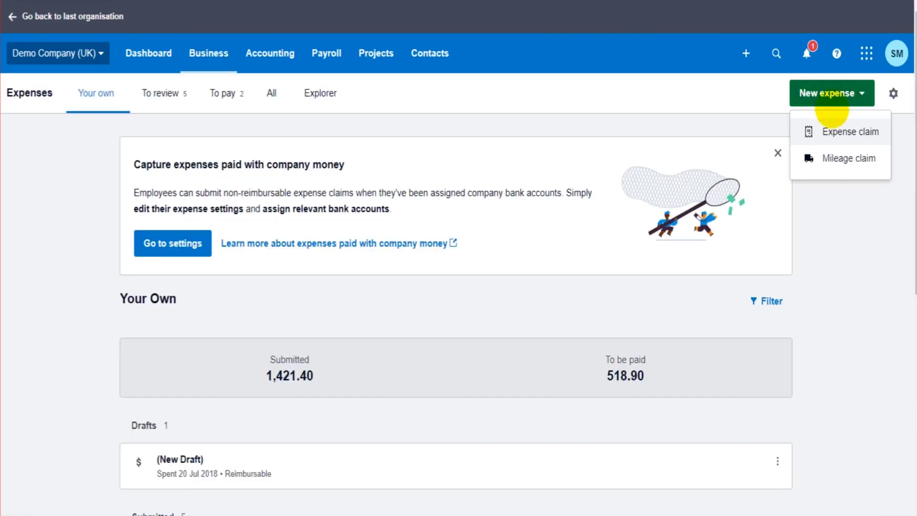
pyautogui.click(829, 130)
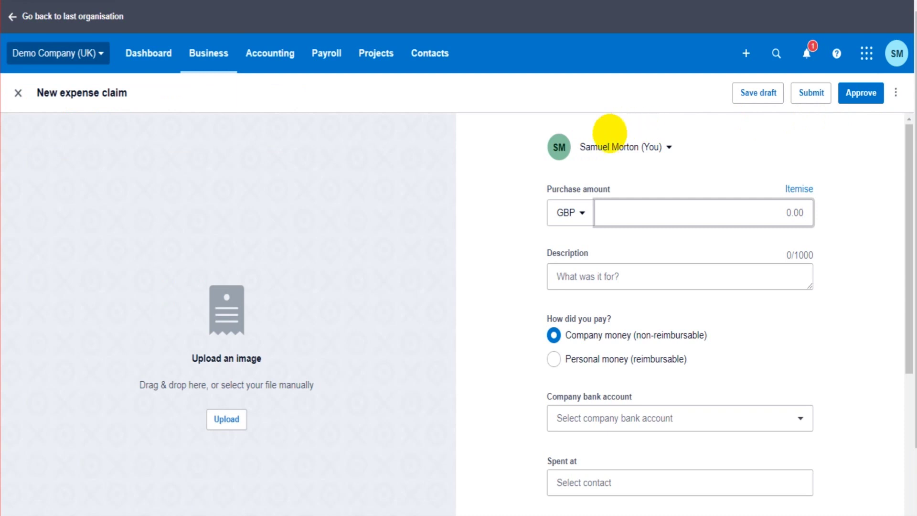
# Step: Enter a 500 GBP purchase amount and a placeholder description
pyautogui.write('50')
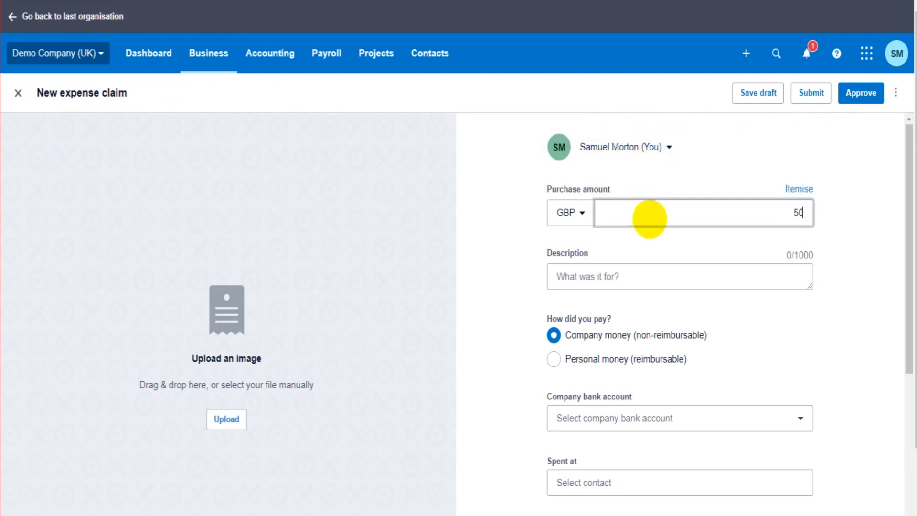
pyautogui.write('0')
pyautogui.press('Tab')
pyautogui.scroll(-1, 659, 202)
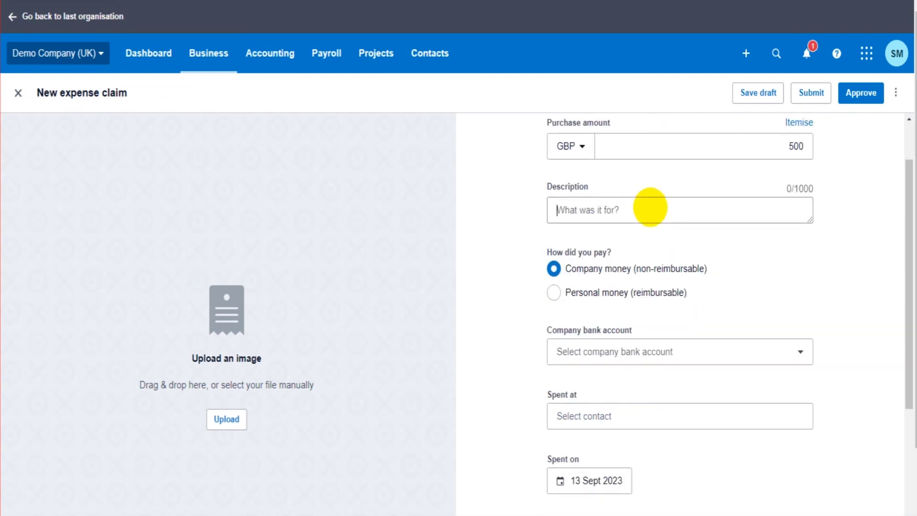
pyautogui.write('okmokjnkjln')
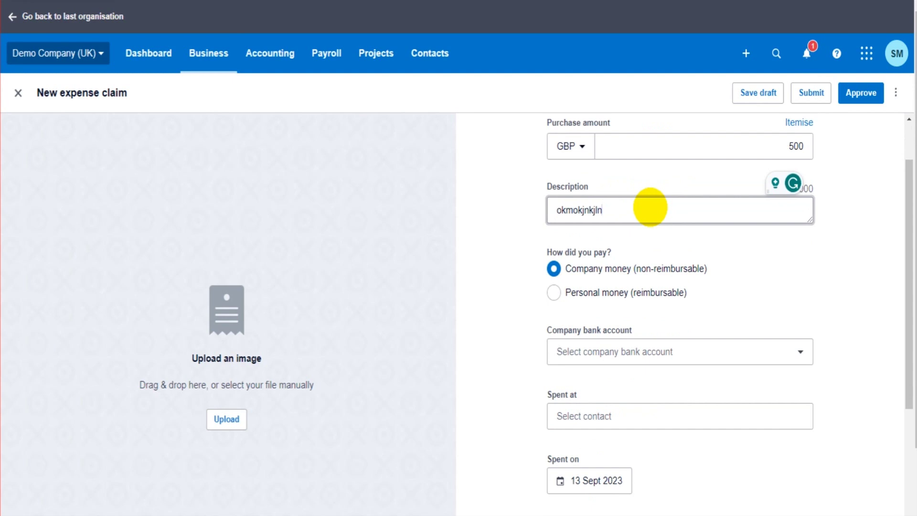
pyautogui.scroll(1, 651, 207)
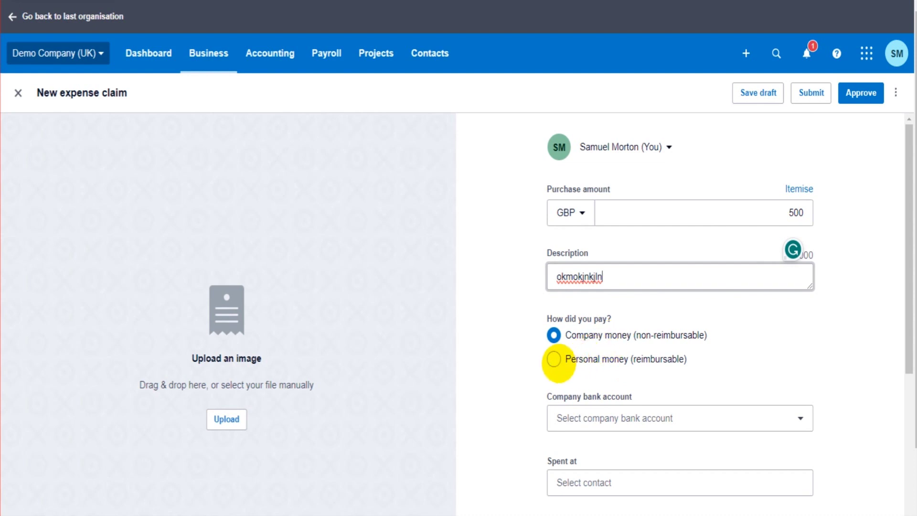
# Step: Mark it as paid with personal money (reimbursable) and enter 'kmnklmklm' as the merchant
pyautogui.click(554, 360)
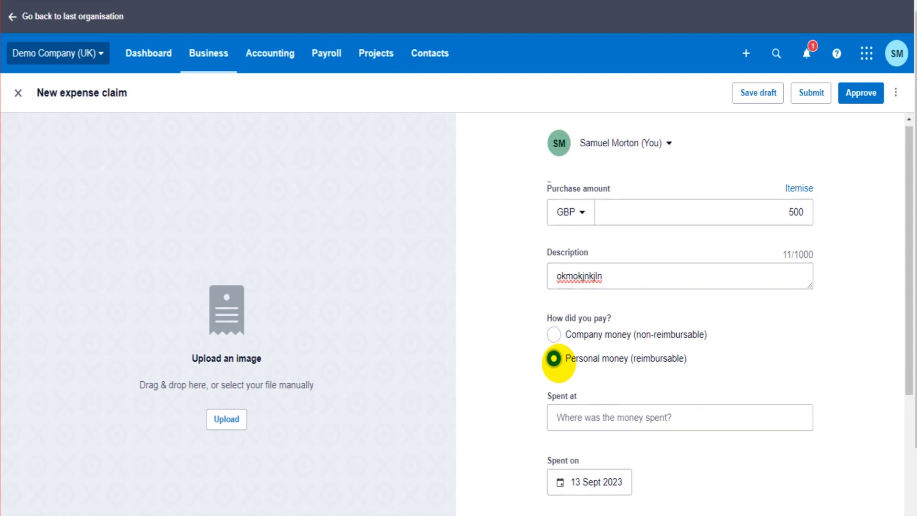
pyautogui.scroll(-1, 629, 351)
pyautogui.click(628, 352)
pyautogui.write('kmnklm')
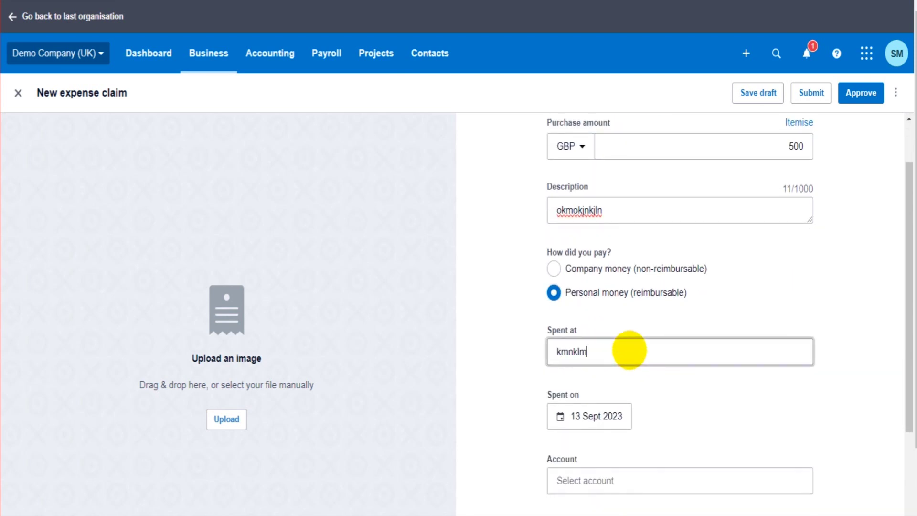
pyautogui.write('klm')
pyautogui.click(625, 389)
pyautogui.scroll(-1, 625, 389)
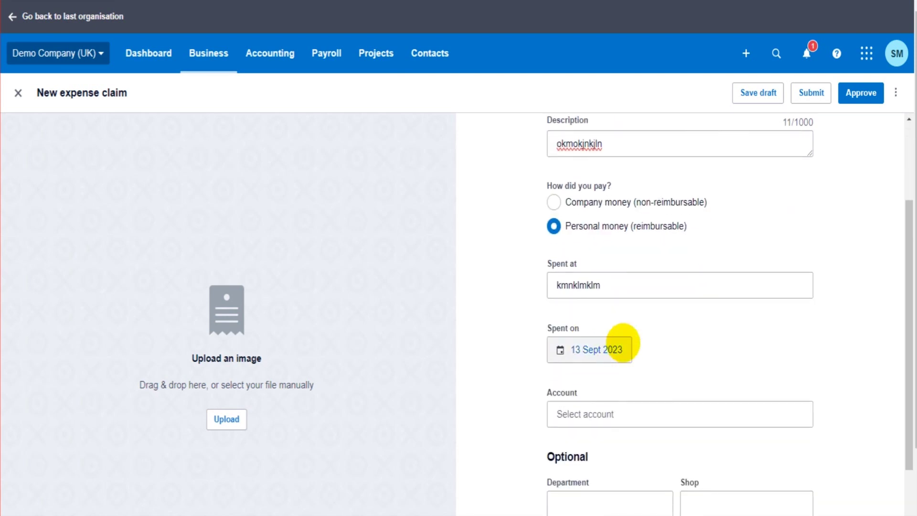
pyautogui.scroll(-1, 622, 343)
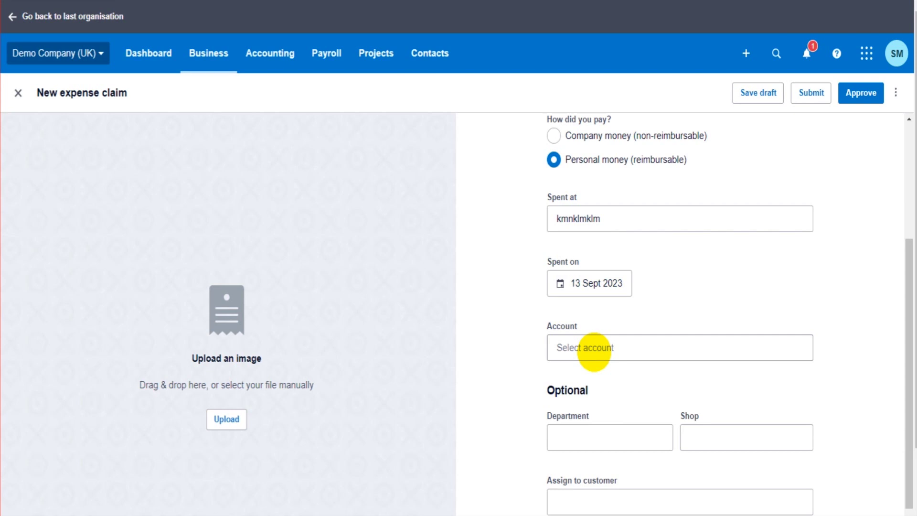
# Step: Code the expense to account 461 - Printing & Stationery
pyautogui.click(594, 348)
pyautogui.scroll(-1, 616, 267)
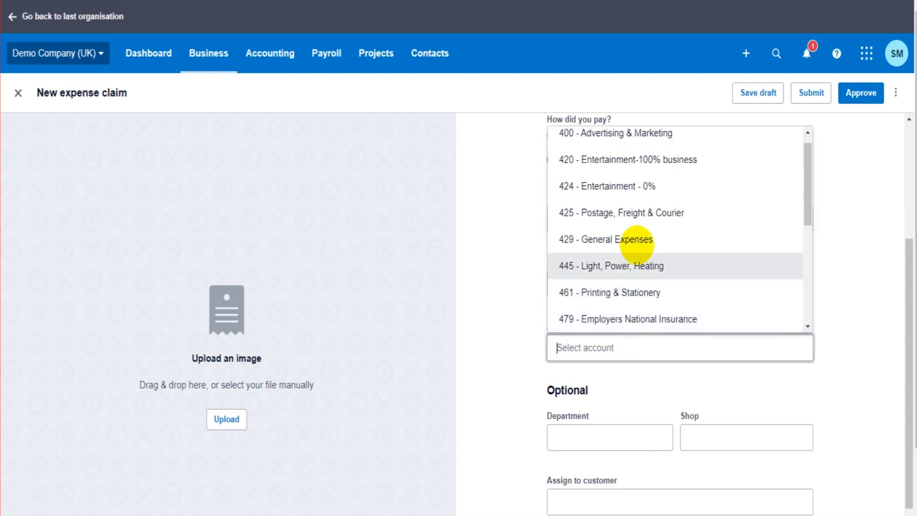
pyautogui.click(648, 287)
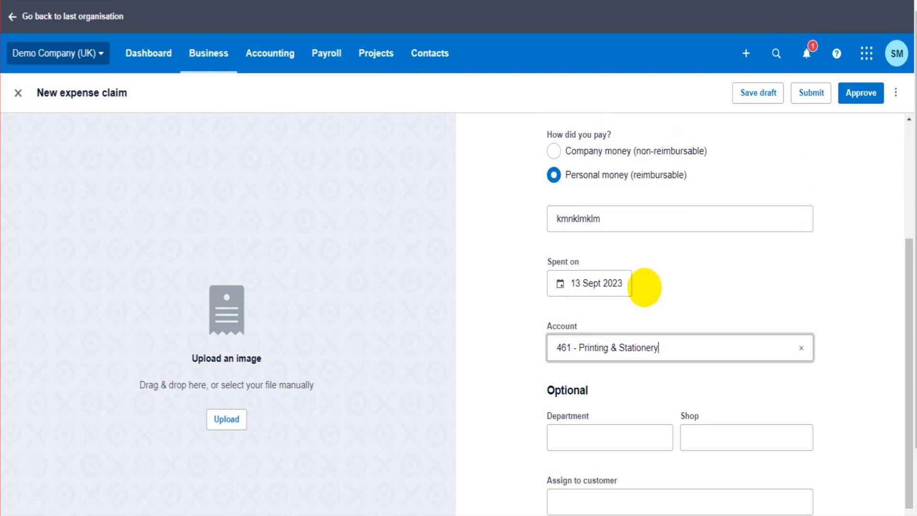
pyautogui.scroll(3, 621, 282)
# Step: Replace the description with 'Staples and paper' and correct the amount to 50 GBP
pyautogui.moveTo(621, 212); pyautogui.dragTo(551, 213)
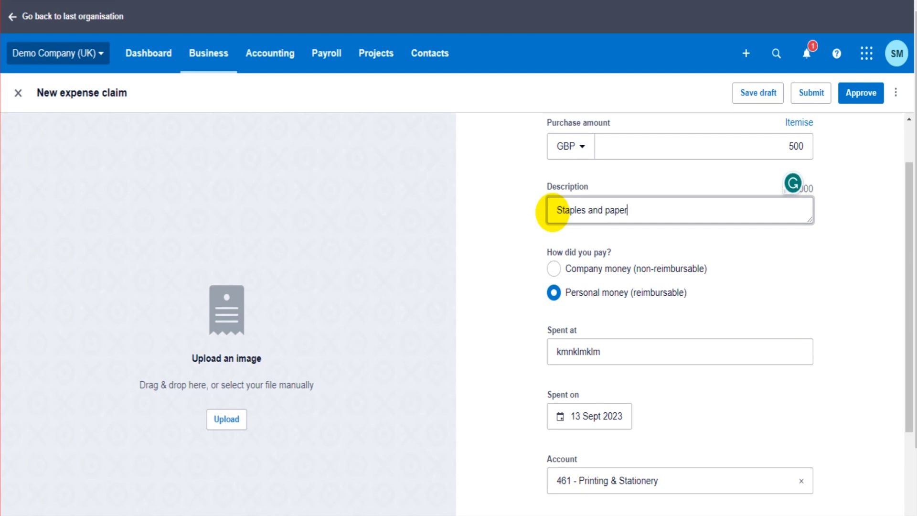
pyautogui.moveTo(747, 147); pyautogui.dragTo(828, 147)
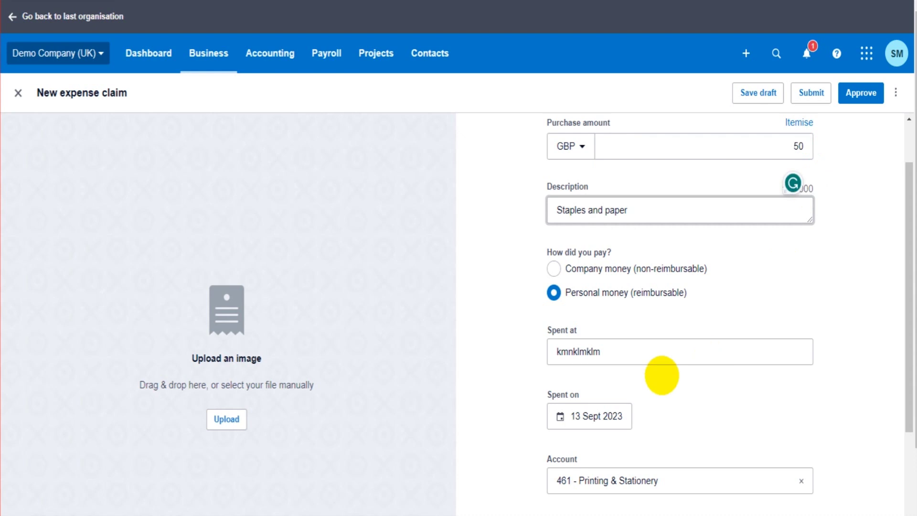
pyautogui.scroll(-3, 616, 332)
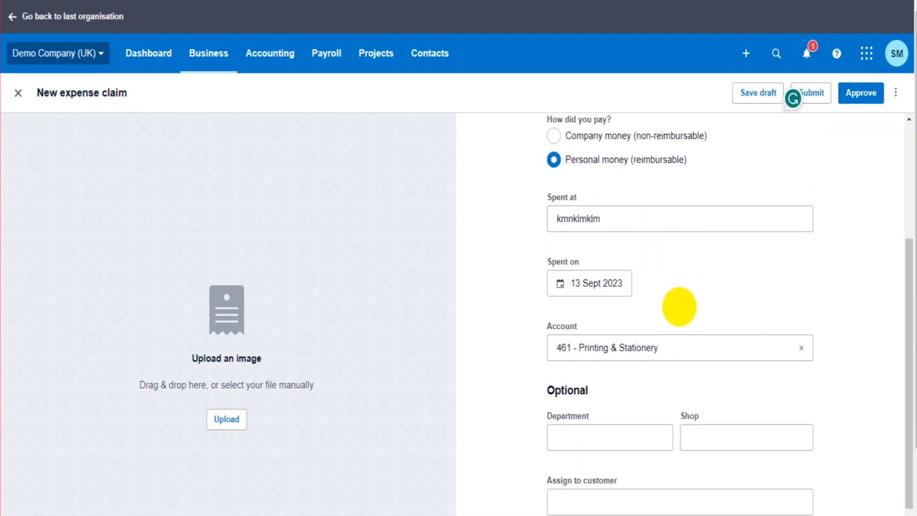
pyautogui.scroll(-1, 675, 304)
pyautogui.scroll(5, 668, 314)
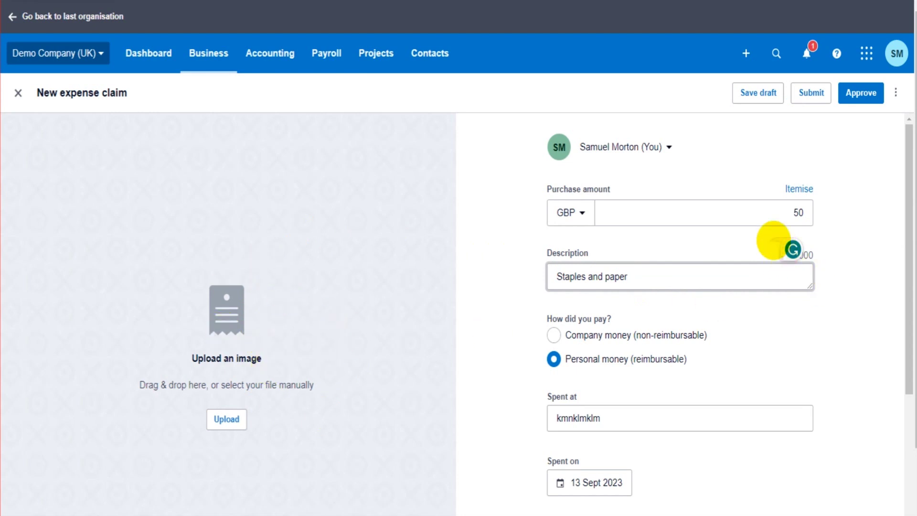
pyautogui.scroll(-1, 321, 410)
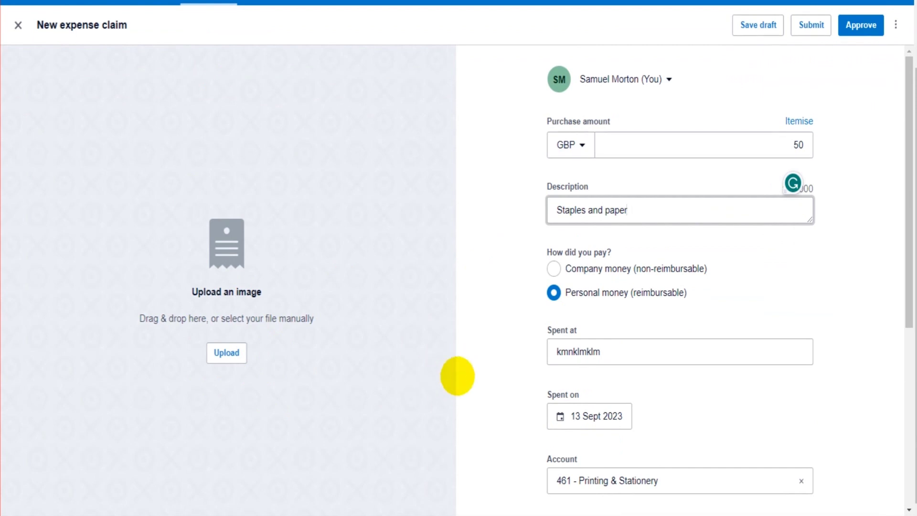
pyautogui.scroll(-1, 461, 373)
pyautogui.scroll(-2, 512, 358)
pyautogui.scroll(-2, 511, 358)
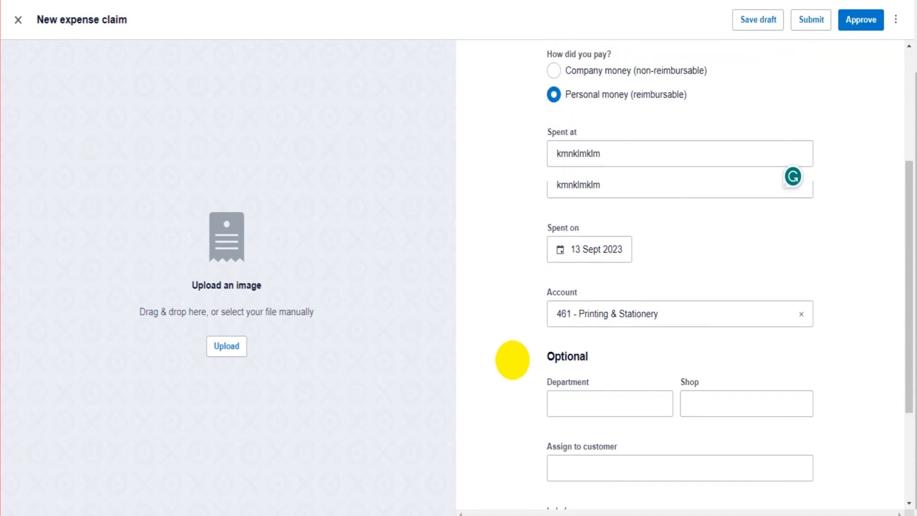
pyautogui.scroll(4, 512, 358)
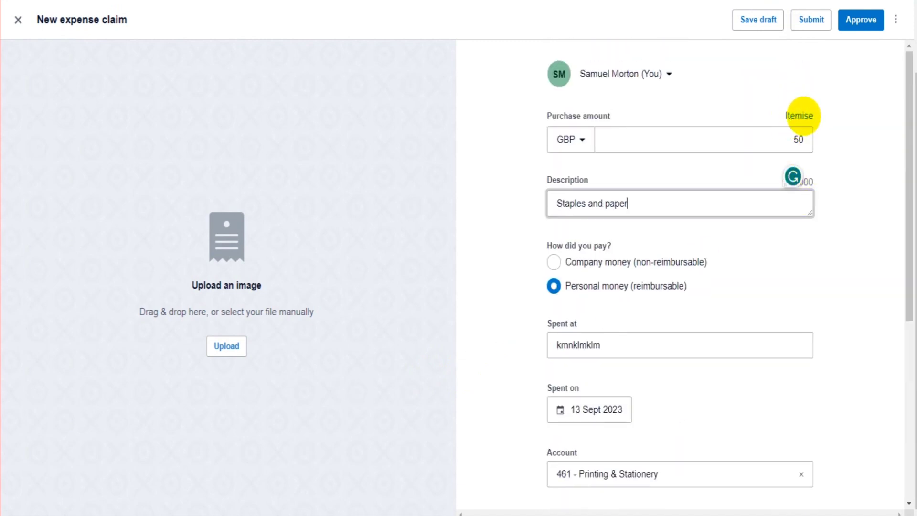
# Step: Itemise the claim and add a second line of 20 on account 425
pyautogui.click(799, 116)
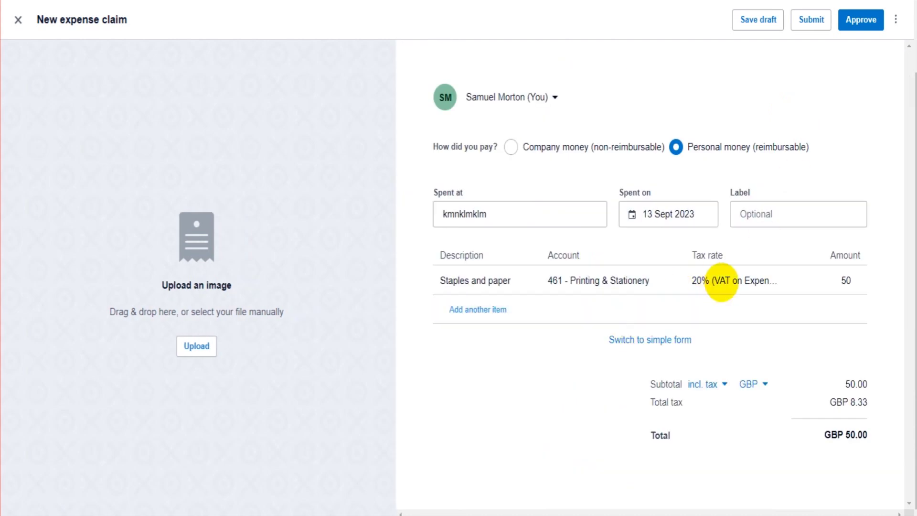
pyautogui.click(475, 310)
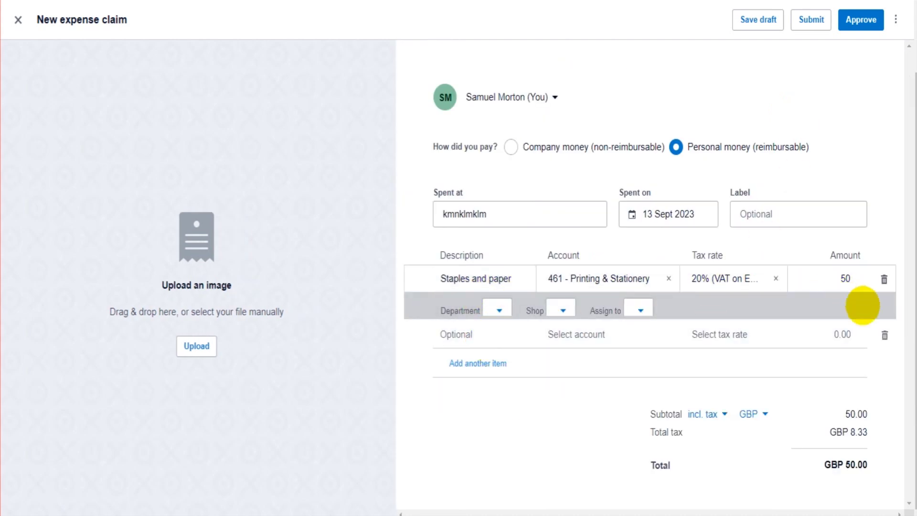
pyautogui.click(884, 334)
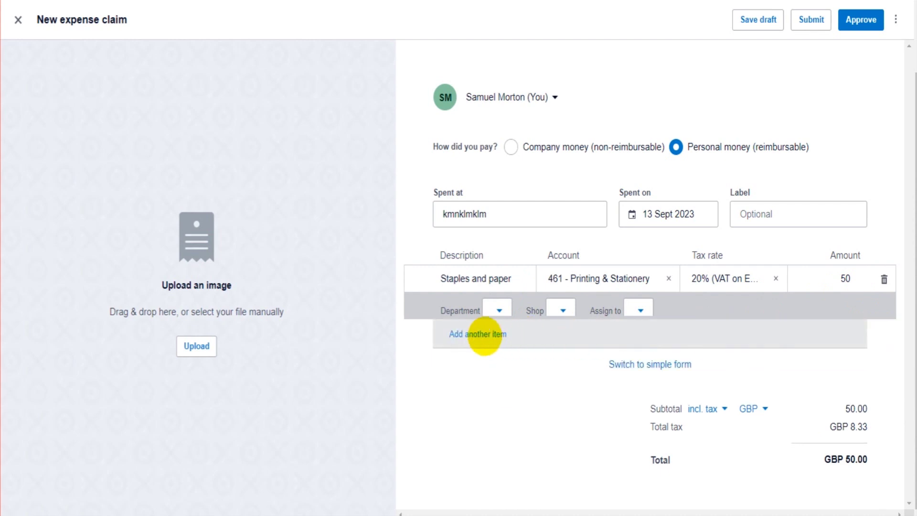
pyautogui.click(485, 334)
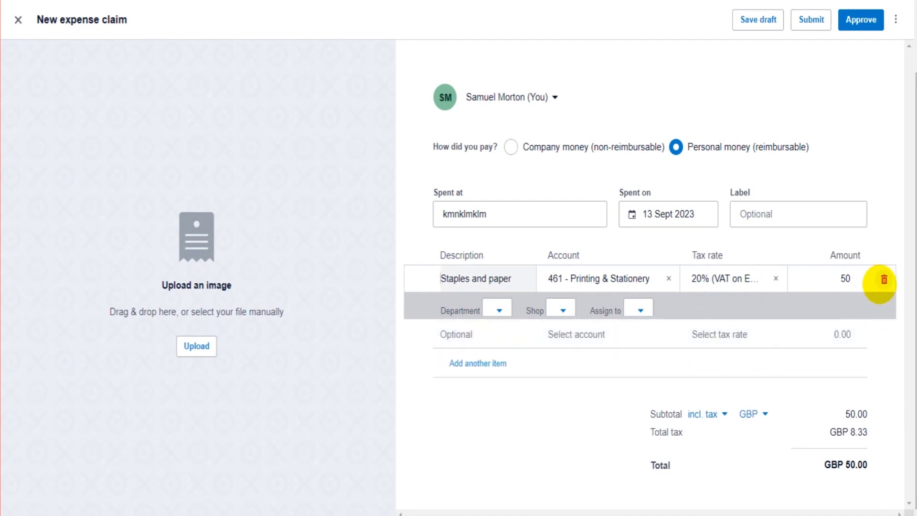
pyautogui.click(497, 334)
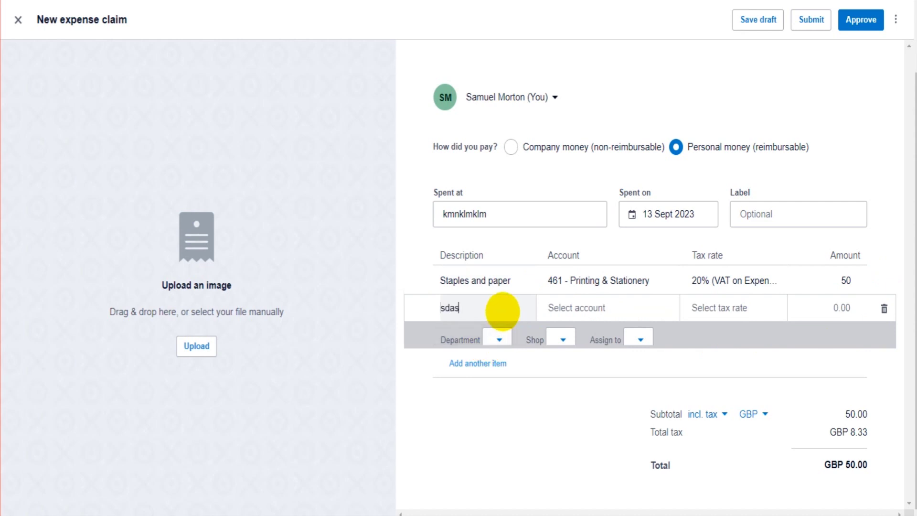
pyautogui.press('Tab')
pyautogui.scroll(-1, 638, 205)
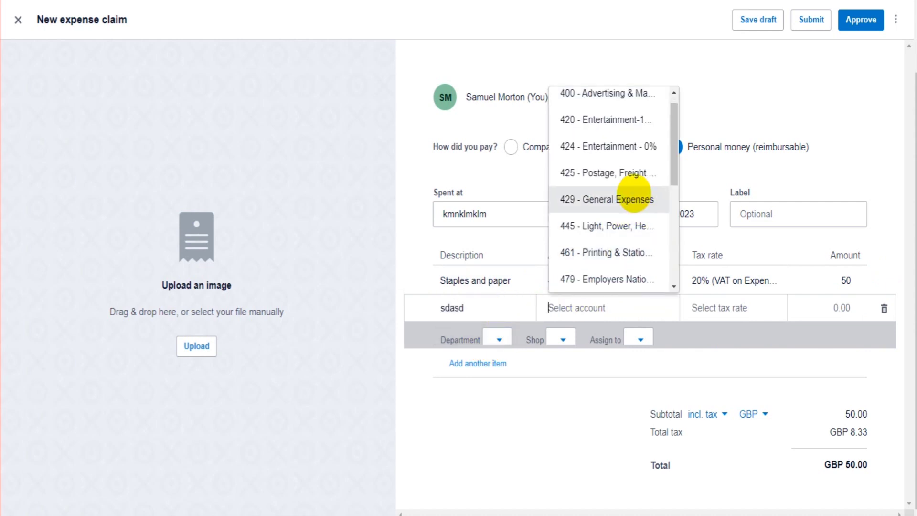
pyautogui.scroll(-2, 634, 191)
pyautogui.click(634, 184)
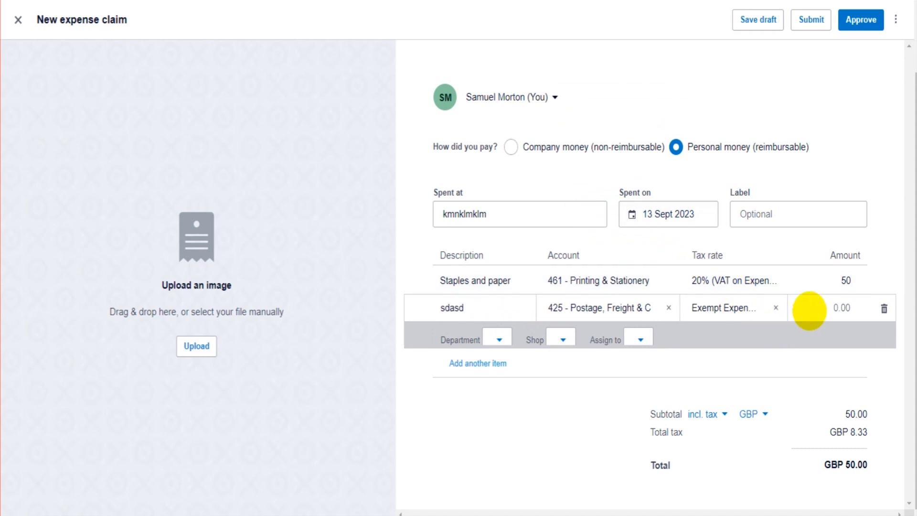
pyautogui.write('20')
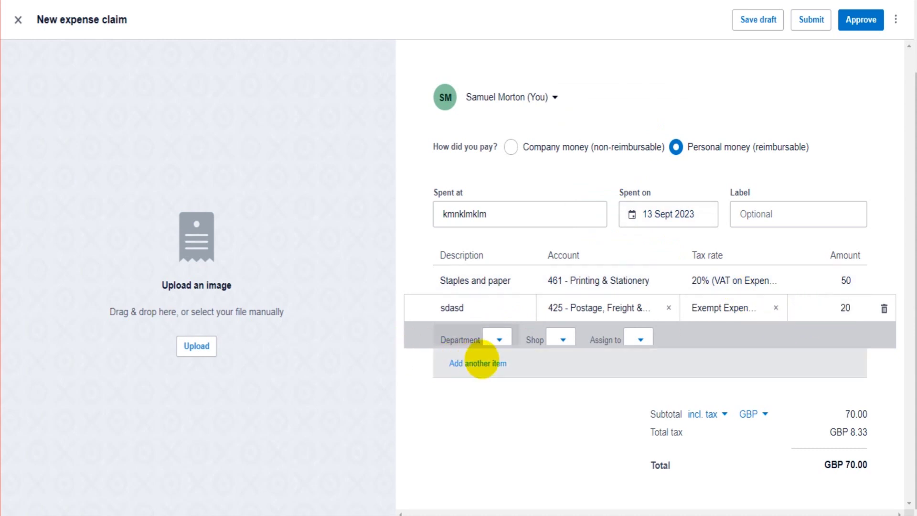
# Step: Add a 'travel' line of 100 on 493 - Travel - National, totalling 170.00
pyautogui.click(477, 364)
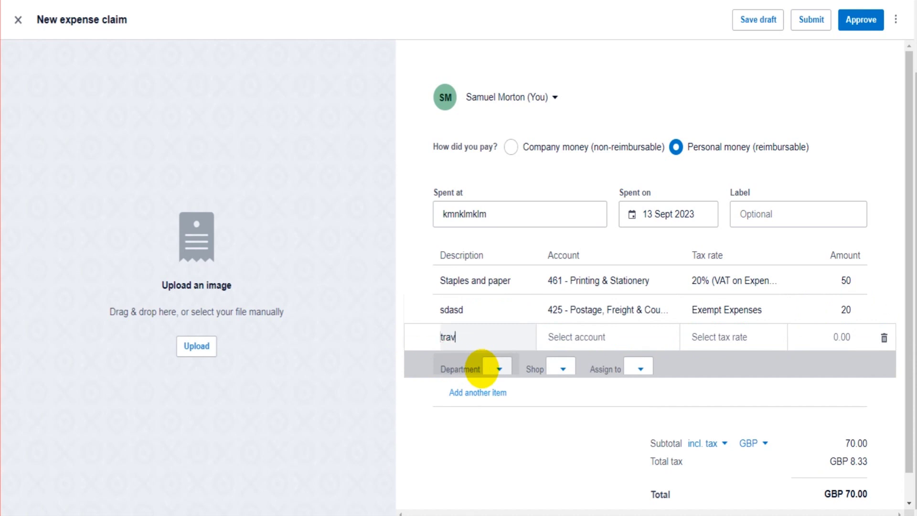
pyautogui.press('Tab')
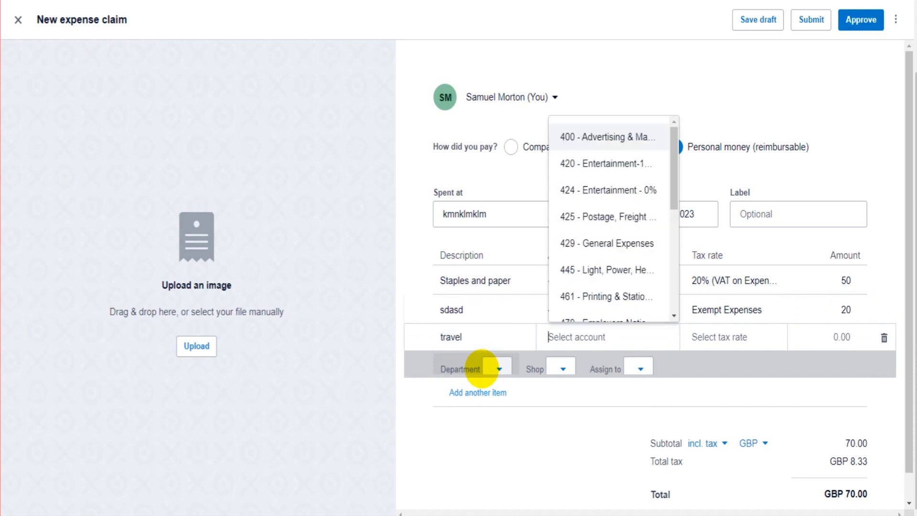
pyautogui.write('trav')
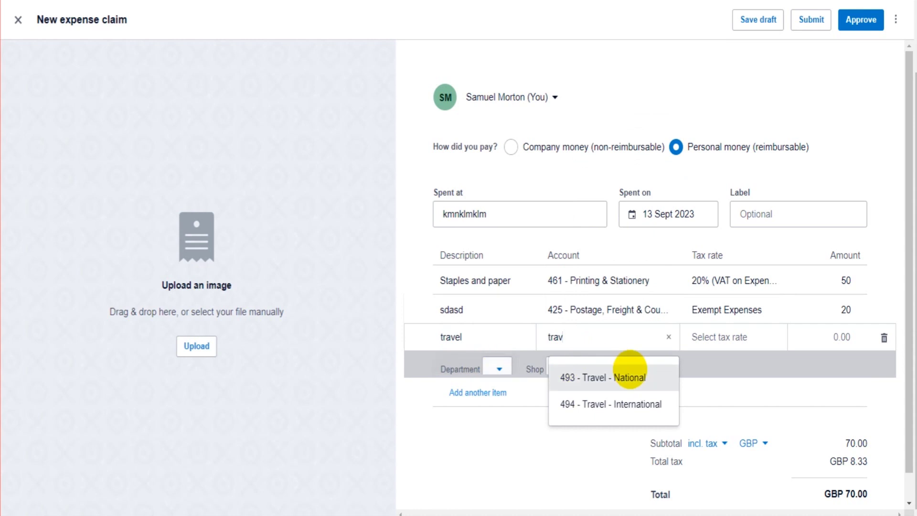
pyautogui.click(629, 378)
pyautogui.click(840, 330)
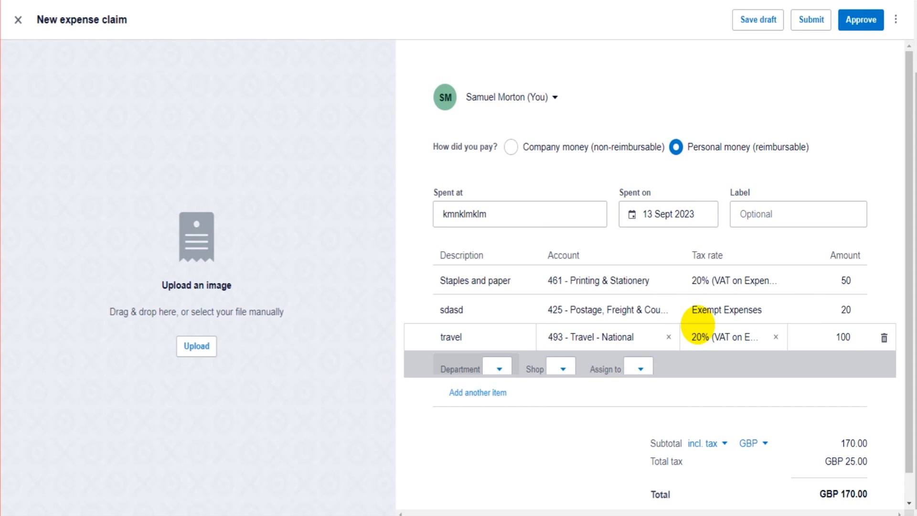
pyautogui.scroll(-1, 707, 315)
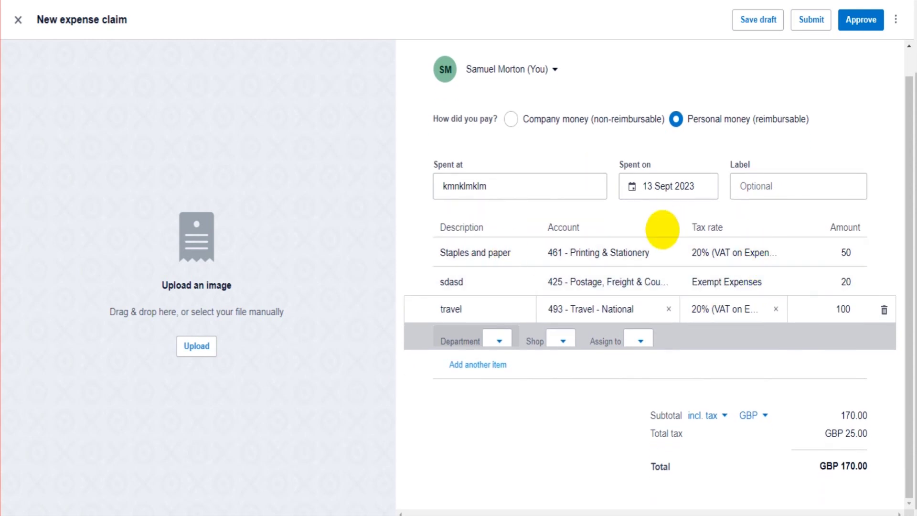
pyautogui.scroll(1, 730, 237)
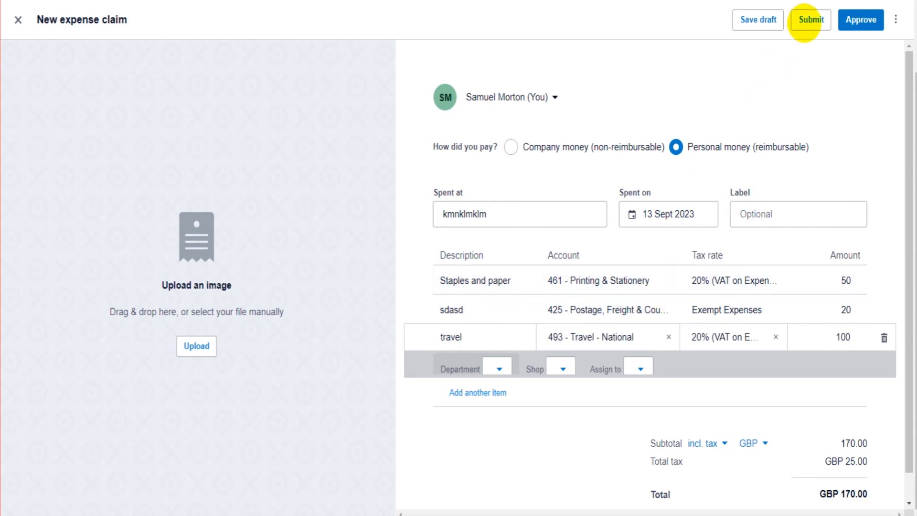
# Step: Save the 170.00 itemised claim as a draft and reopen it from Drafts
pyautogui.click(743, 21)
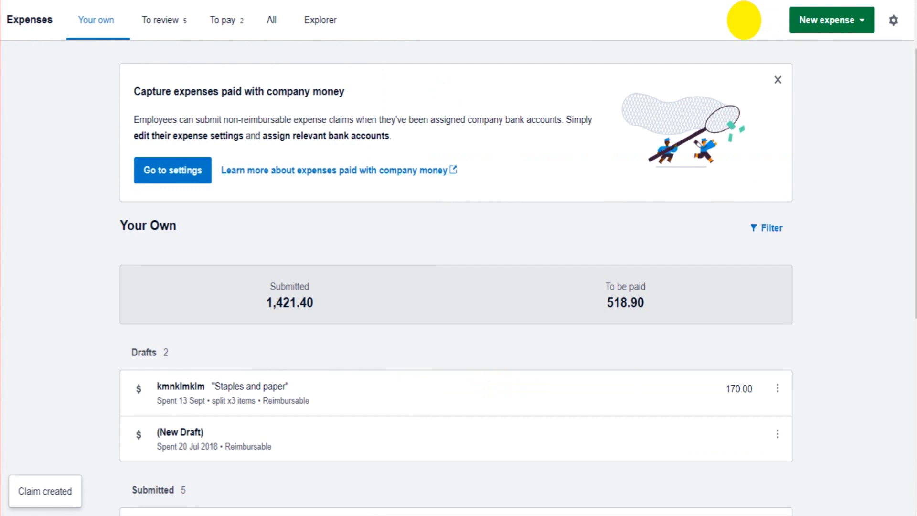
pyautogui.scroll(-2, 430, 311)
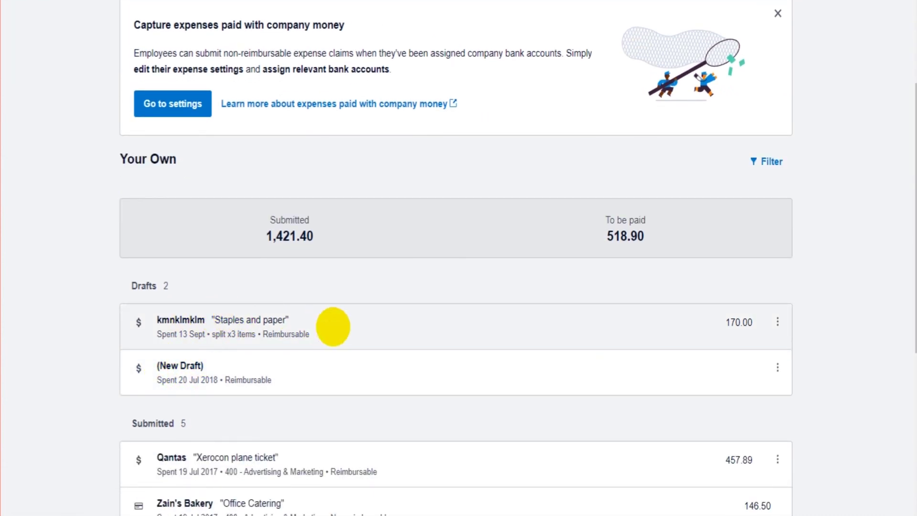
pyautogui.click(220, 323)
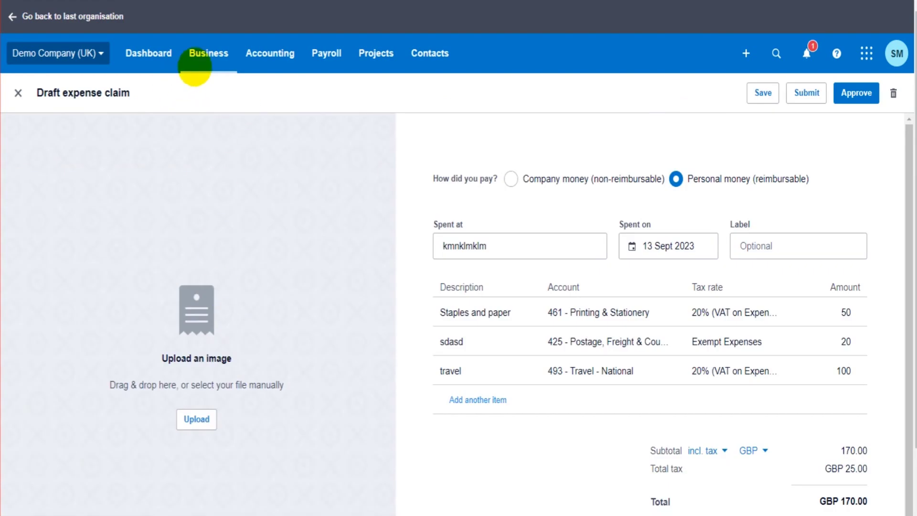
# Step: Reopen the 170.00 draft from Expense Claims and submit it for approval
pyautogui.click(206, 53)
pyautogui.click(270, 378)
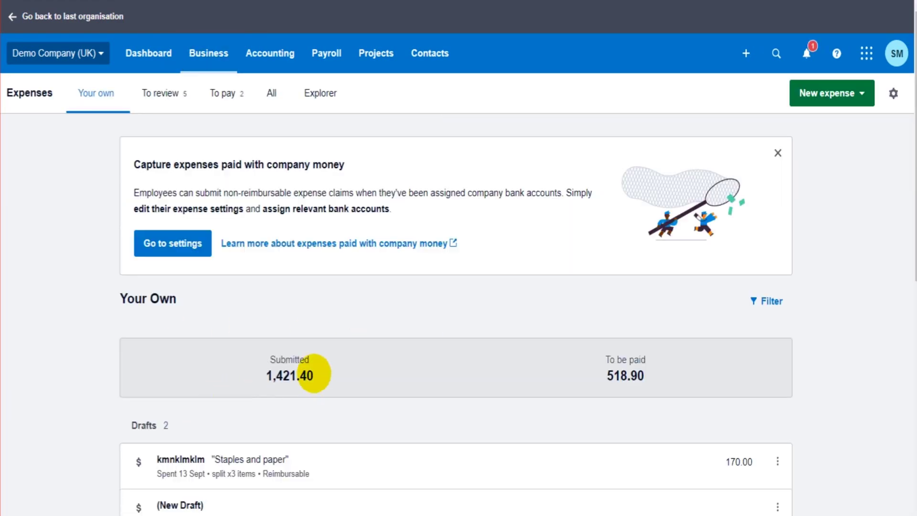
pyautogui.scroll(-3, 205, 337)
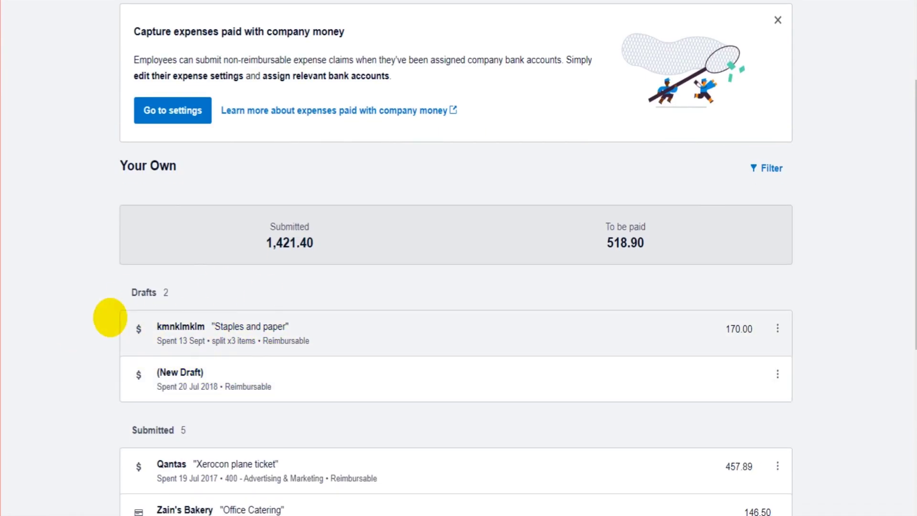
pyautogui.click(234, 332)
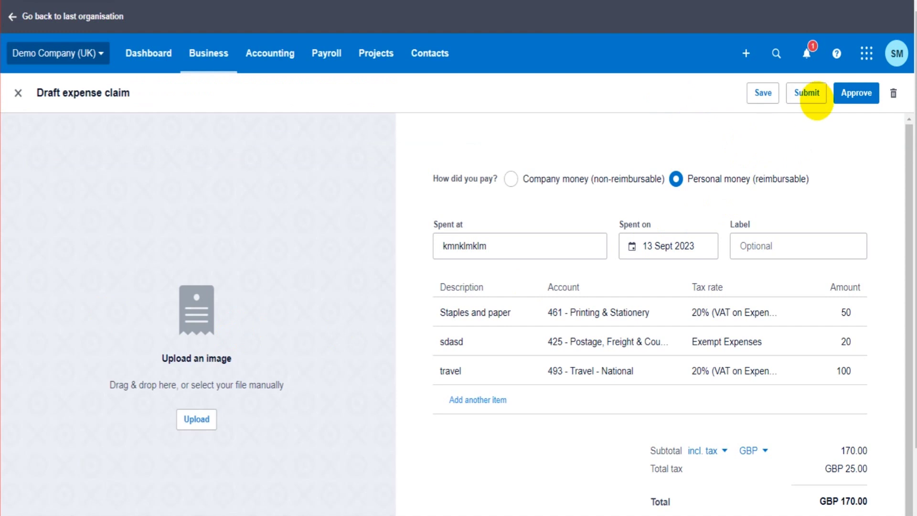
pyautogui.click(807, 93)
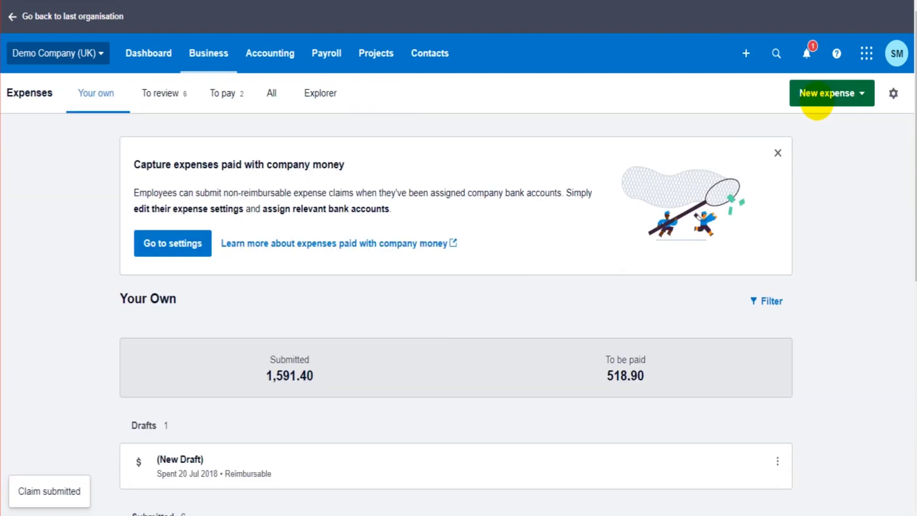
pyautogui.scroll(-7, 512, 273)
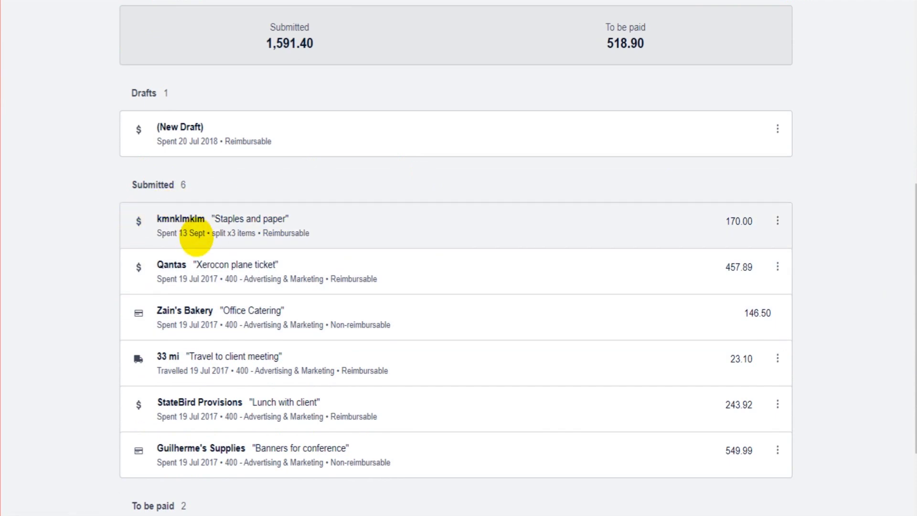
pyautogui.scroll(7, 194, 242)
# Step: Approve the submitted 170.00 'Staples and paper' claim and confirm it under To be paid
pyautogui.click(167, 95)
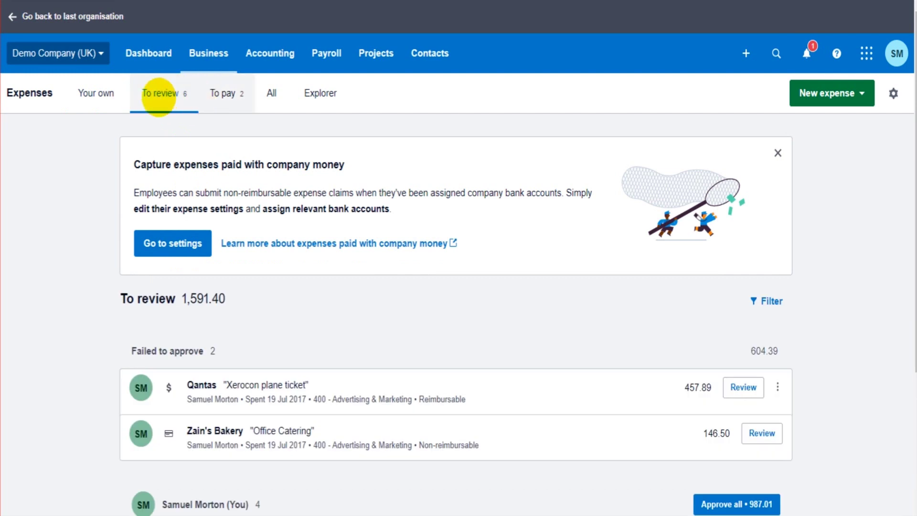
pyautogui.click(118, 94)
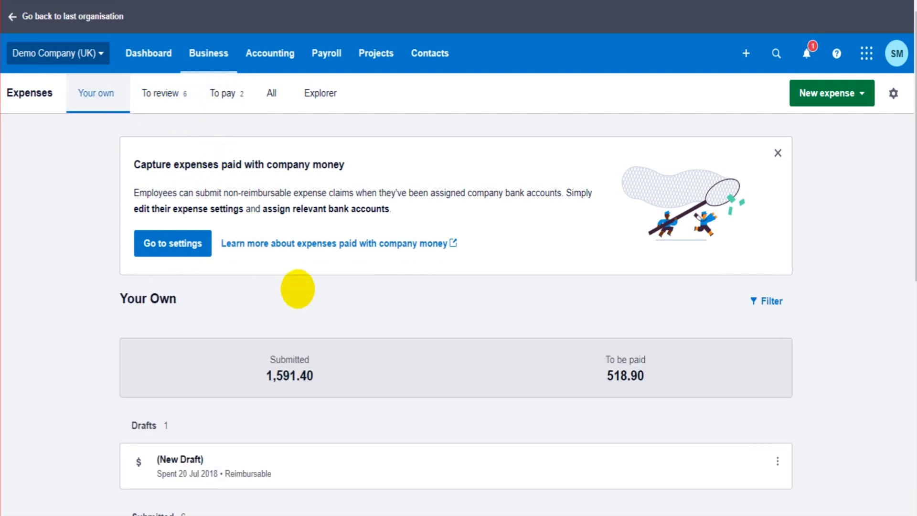
pyautogui.scroll(-8, 334, 267)
pyautogui.click(215, 166)
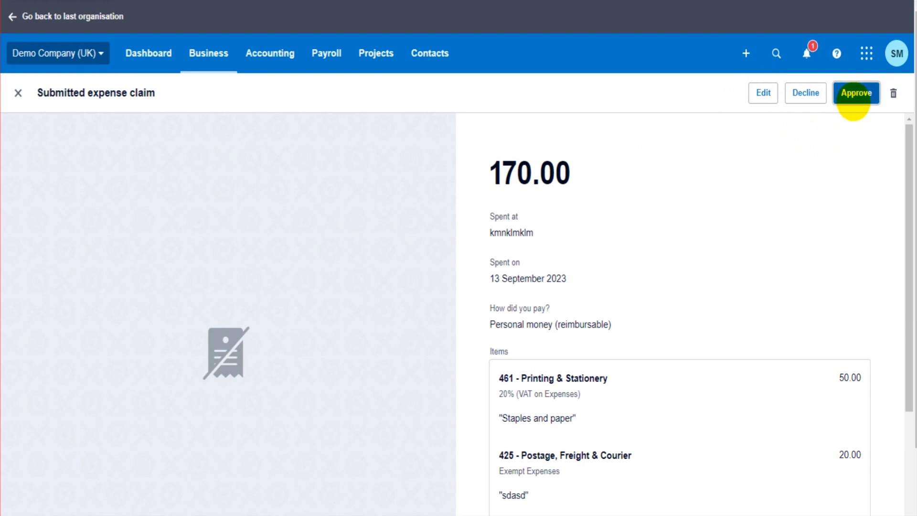
pyautogui.click(853, 96)
pyautogui.scroll(-10, 388, 231)
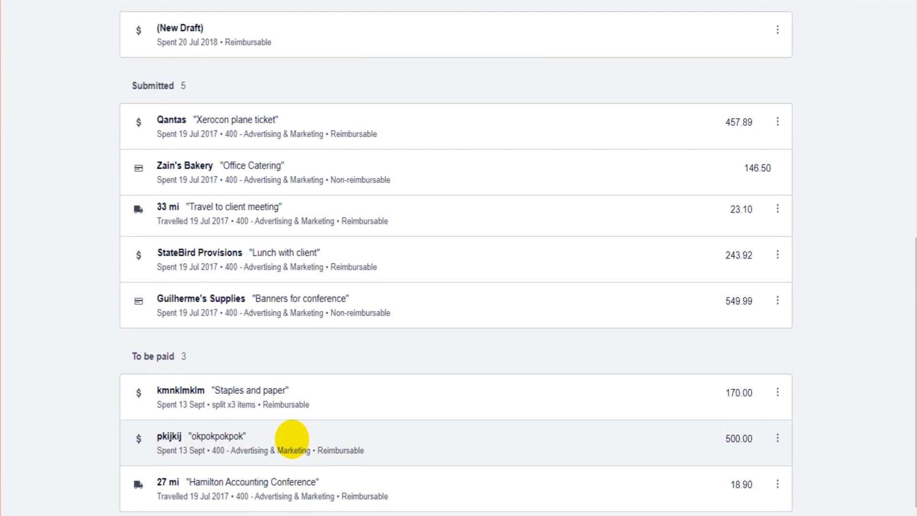
pyautogui.scroll(1, 286, 437)
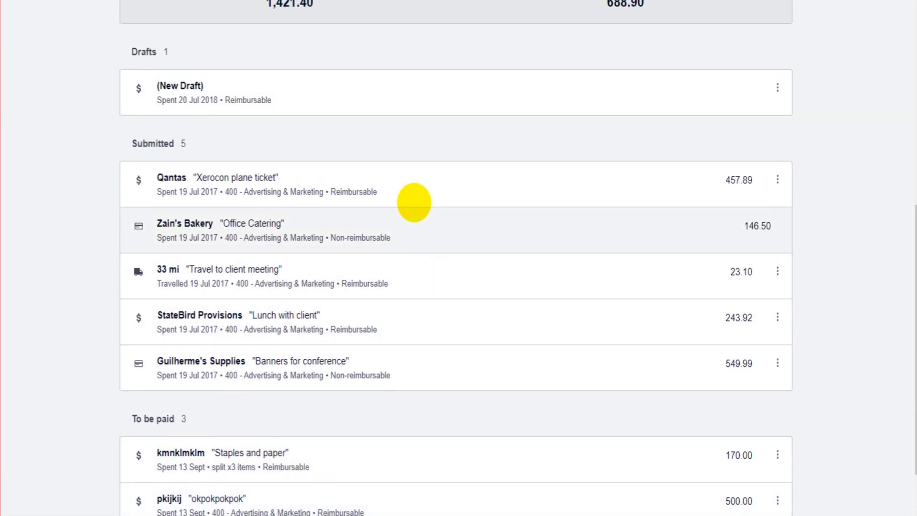
pyautogui.scroll(-1, 357, 391)
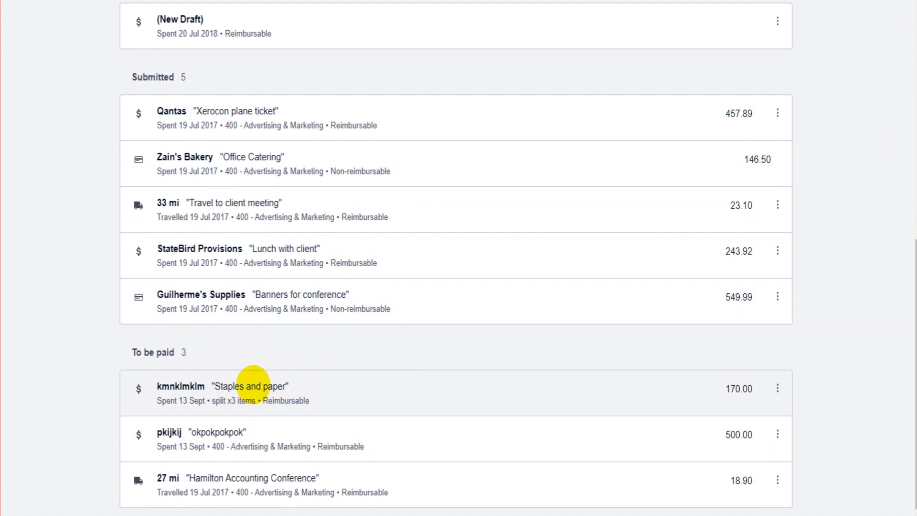
# Step: Open the approved 170.00 Staples and paper claim and view its bill
pyautogui.click(271, 385)
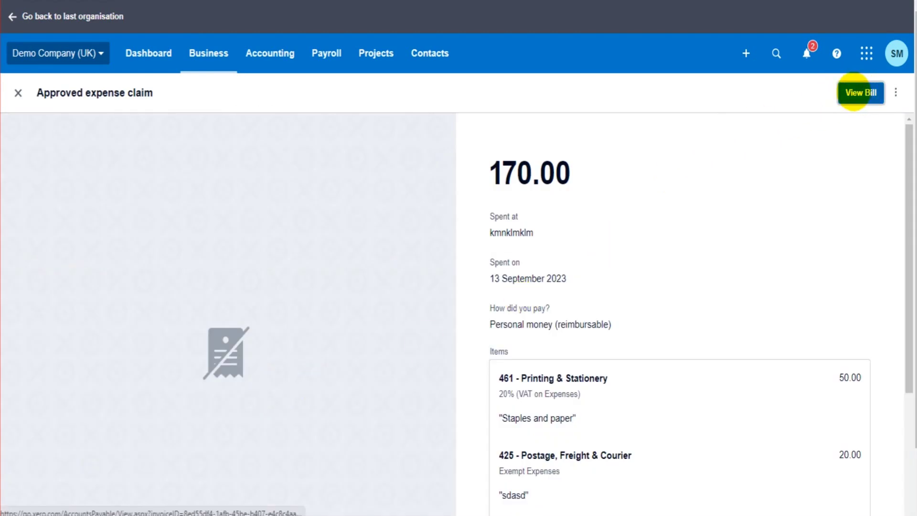
pyautogui.click(853, 92)
pyautogui.scroll(-10, 831, 100)
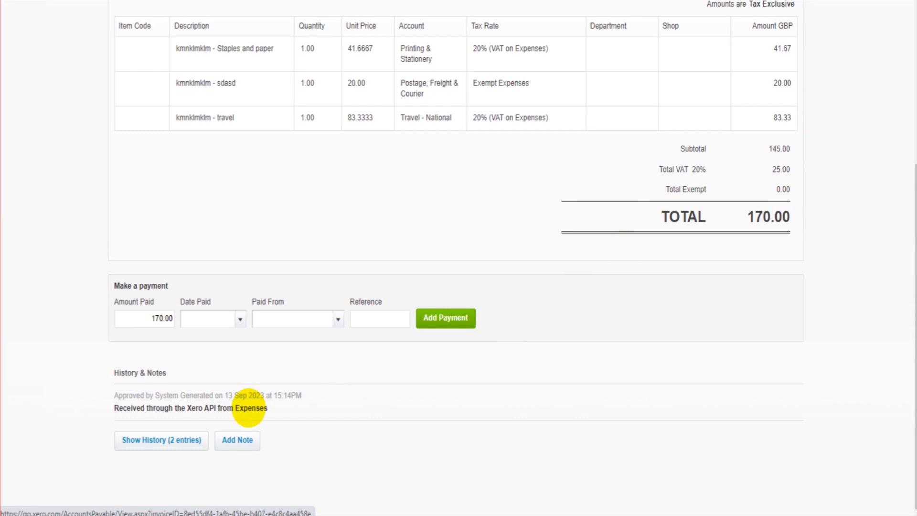
pyautogui.scroll(3, 249, 407)
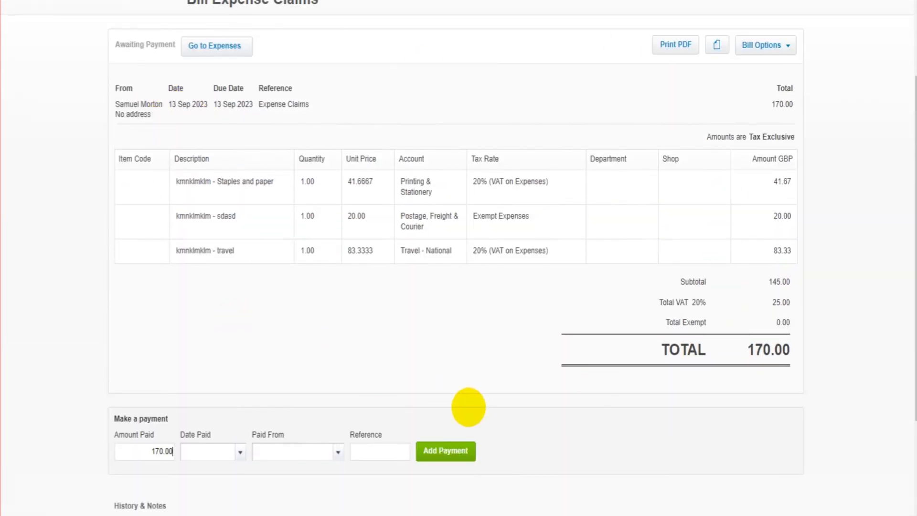
pyautogui.scroll(2, 469, 407)
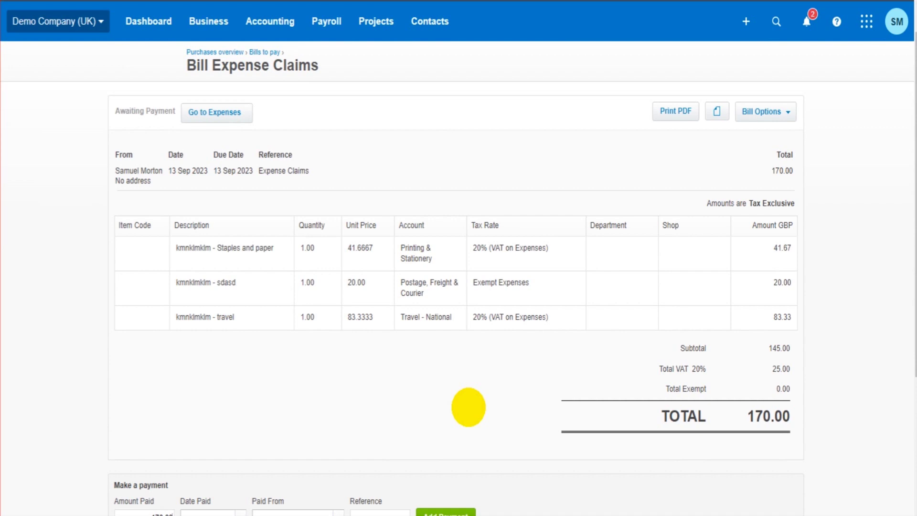
pyautogui.scroll(-2, 468, 407)
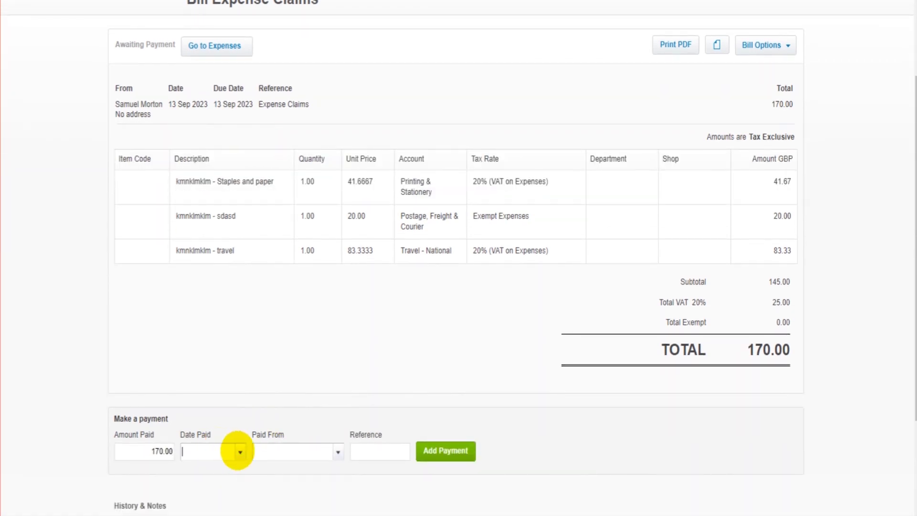
# Step: Pay the 170.00 bill dated 13 Sep 2023 from 090 - Business Bank Account
pyautogui.click(238, 451)
pyautogui.click(276, 331)
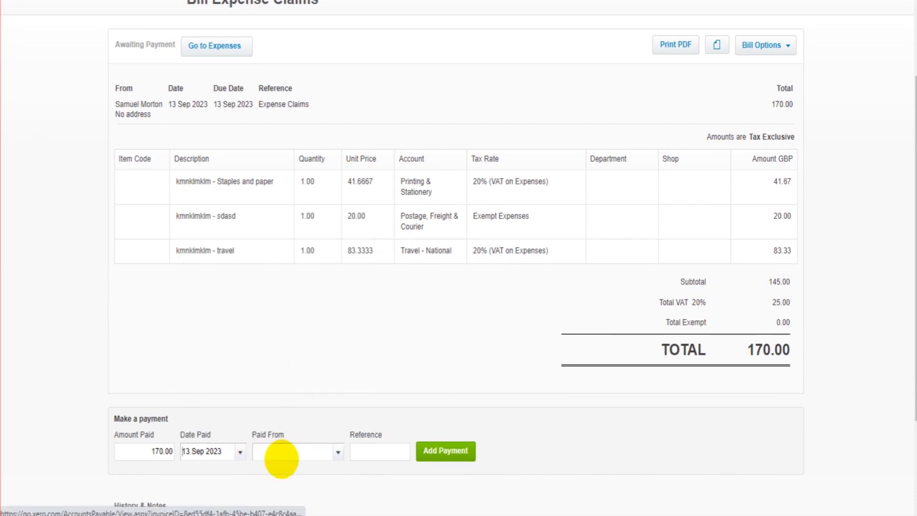
pyautogui.click(334, 451)
pyautogui.scroll(-3, 296, 494)
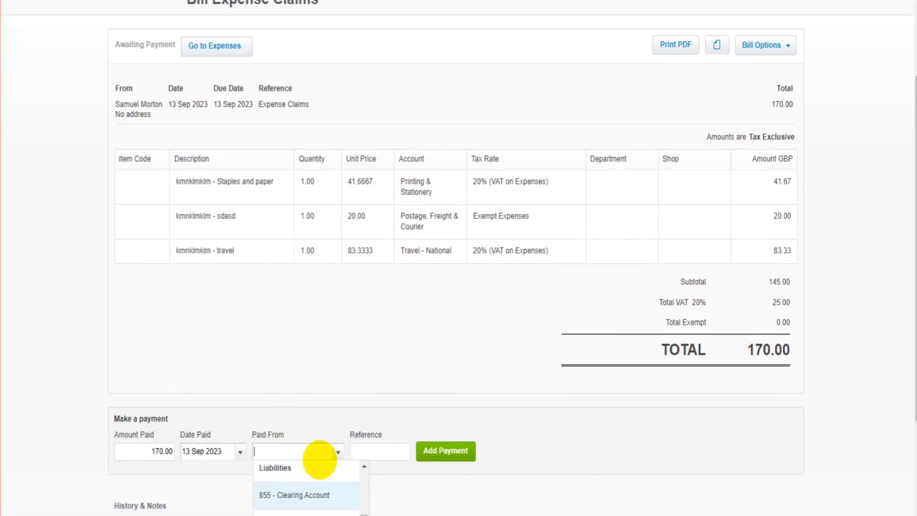
pyautogui.scroll(3, 327, 468)
pyautogui.scroll(-5, 363, 440)
pyautogui.scroll(2, 310, 382)
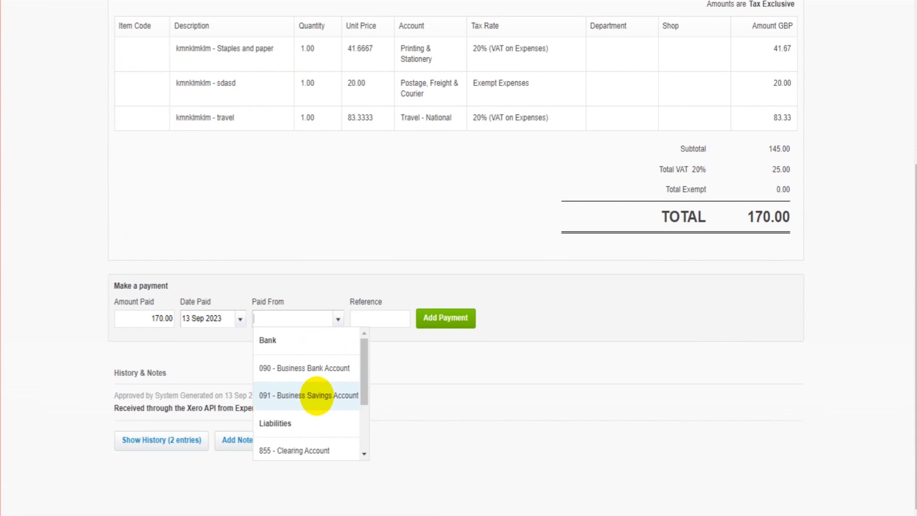
pyautogui.click(317, 368)
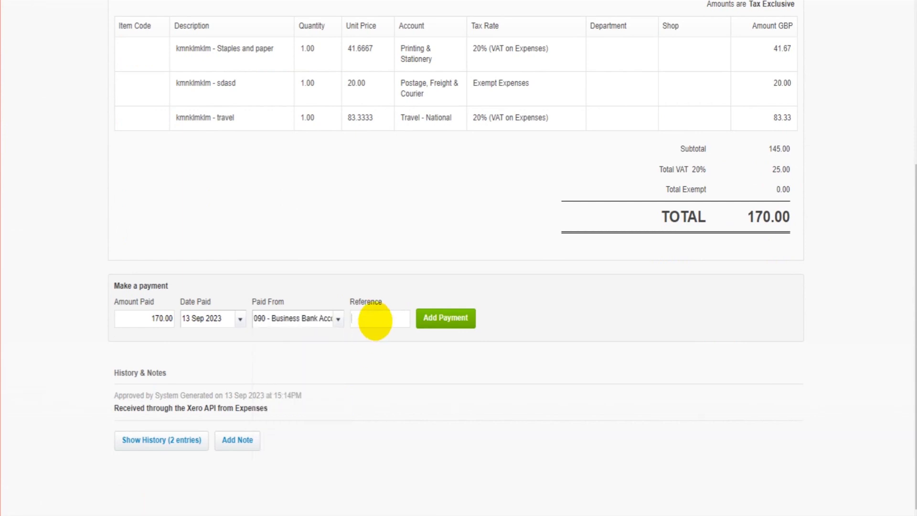
pyautogui.click(448, 323)
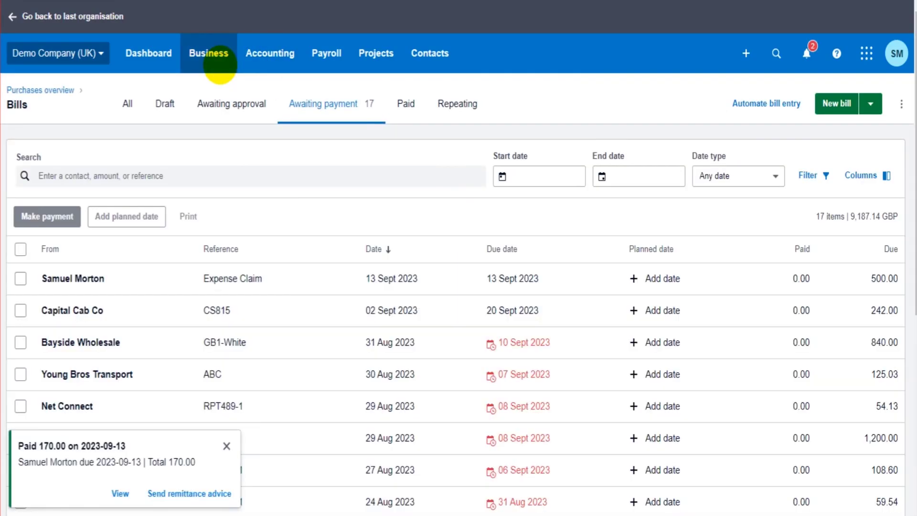
# Step: Go to the Business > Expense Claims list
pyautogui.click(220, 65)
pyautogui.click(254, 378)
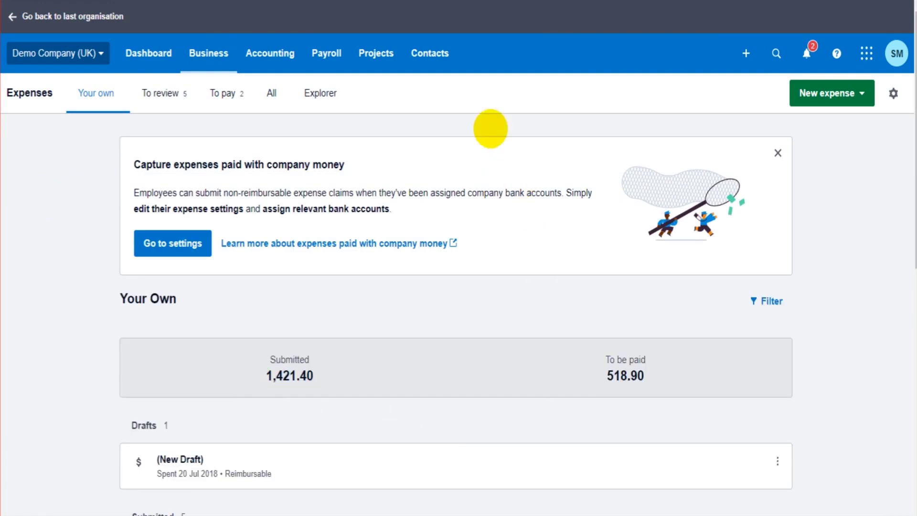
pyautogui.scroll(-5, 576, 342)
pyautogui.scroll(5, 593, 338)
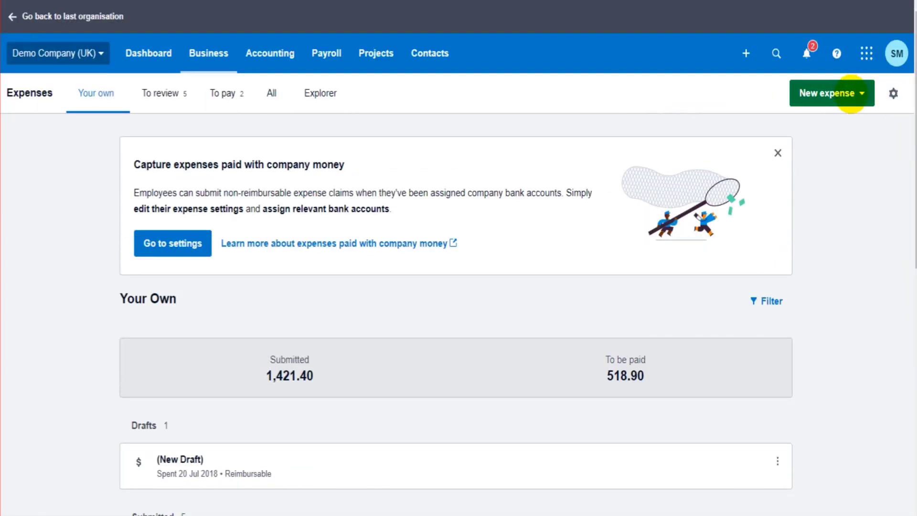
pyautogui.click(851, 94)
pyautogui.click(848, 132)
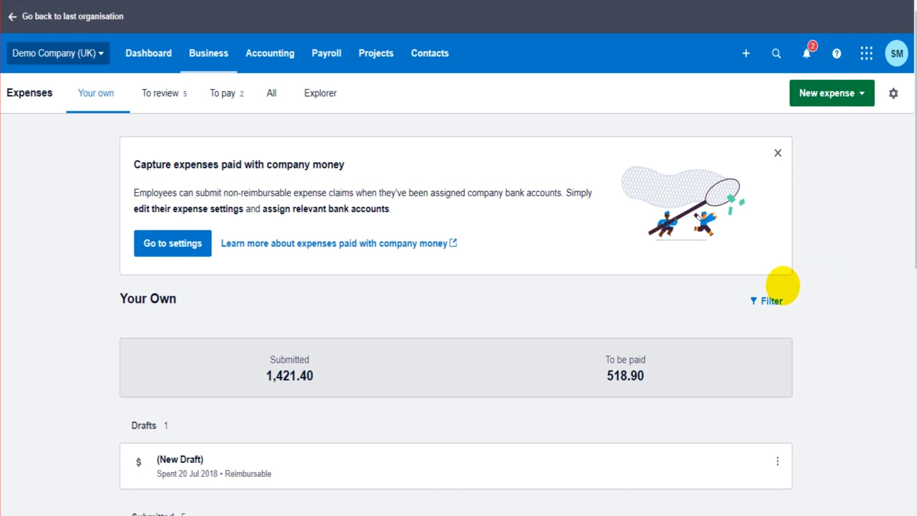
# Step: Scroll down past the Done section and open the approved 500.00 expense claim
pyautogui.scroll(-2, 783, 285)
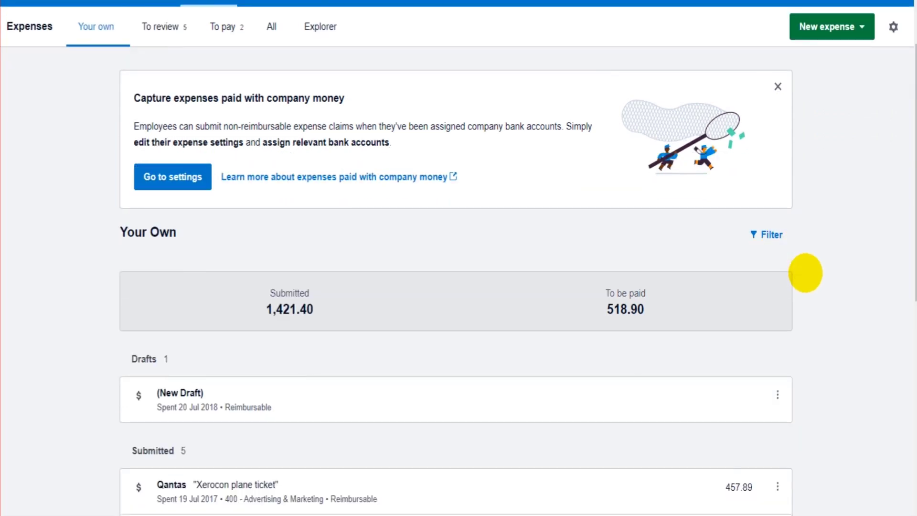
pyautogui.scroll(-4, 805, 273)
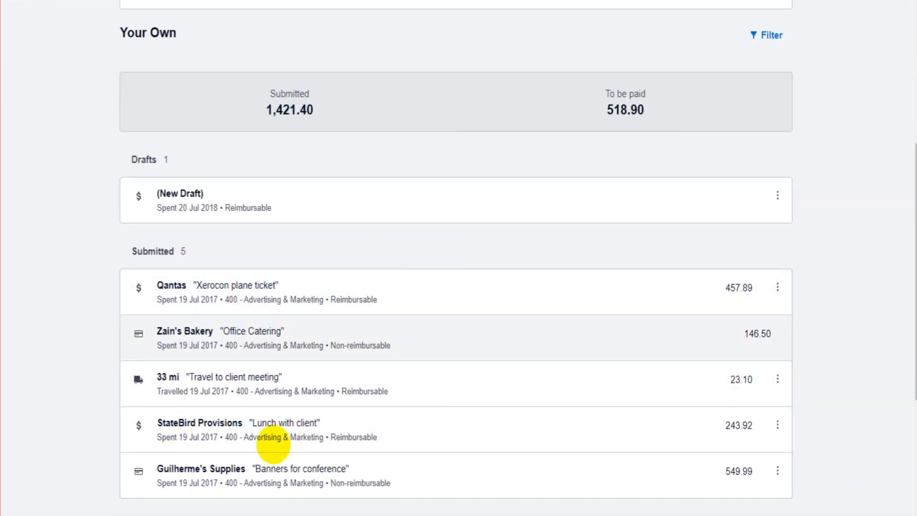
pyautogui.scroll(-1, 368, 422)
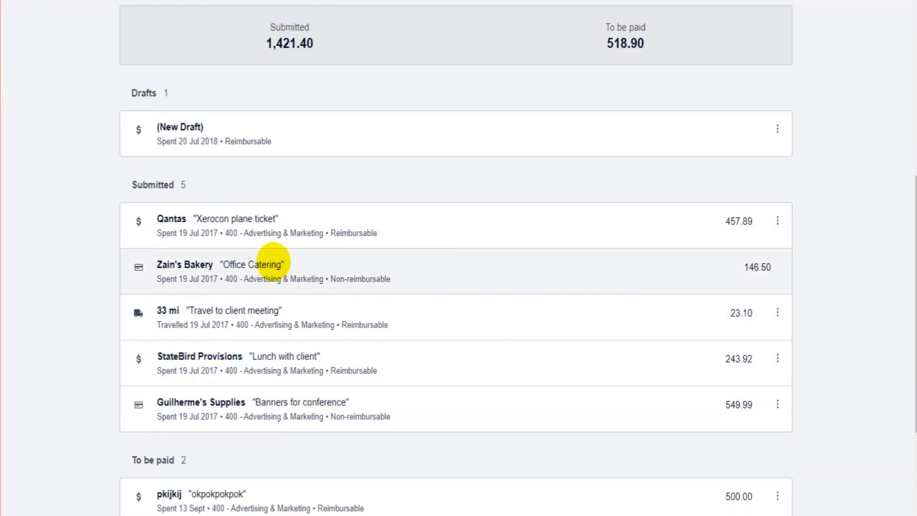
pyautogui.scroll(-3, 266, 317)
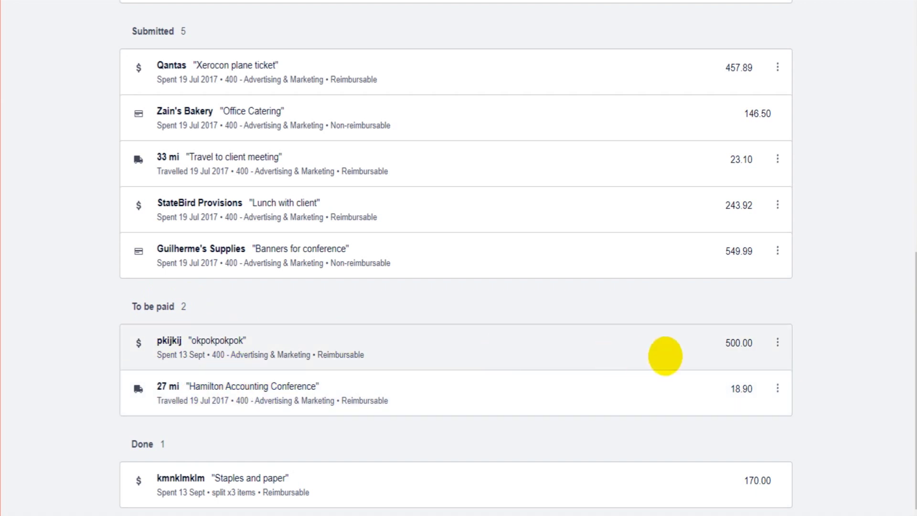
pyautogui.click(507, 349)
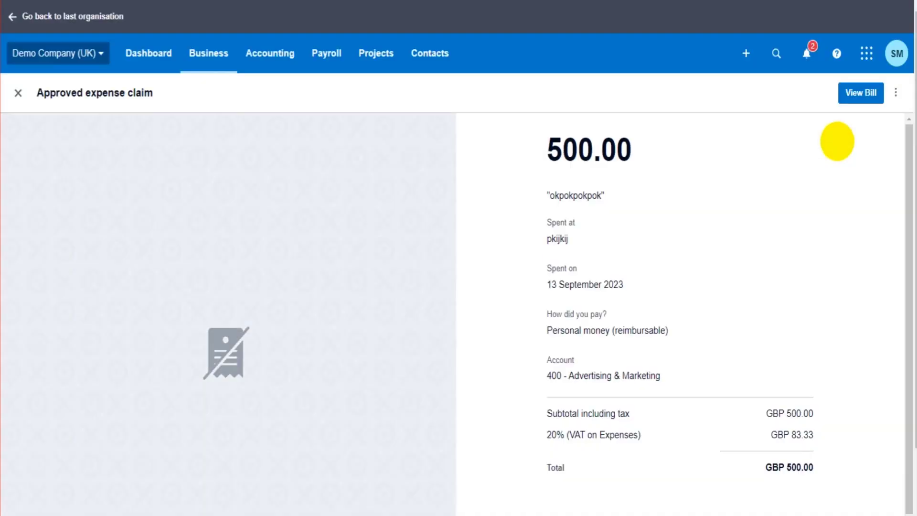
# Step: Review the 500.00 claim's bill without paying, then return to the Demo Company (UK) dashboard
pyautogui.click(858, 94)
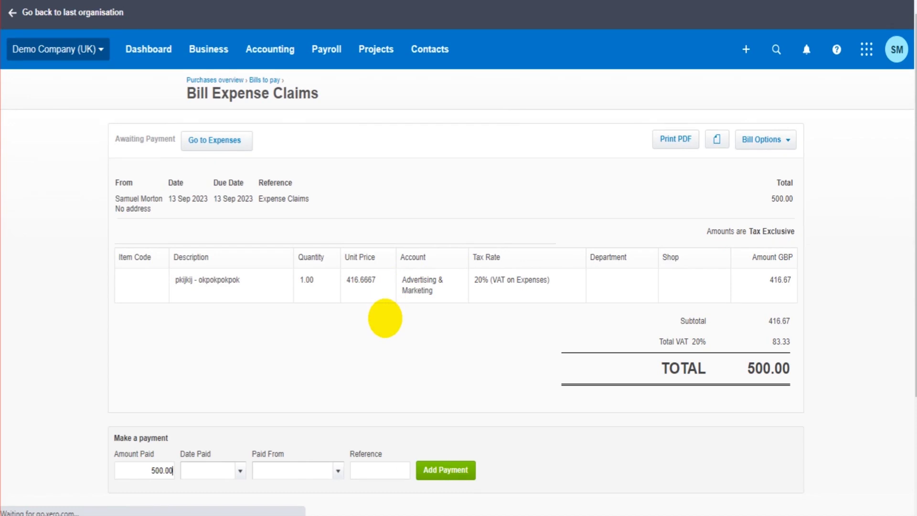
pyautogui.scroll(-3, 182, 323)
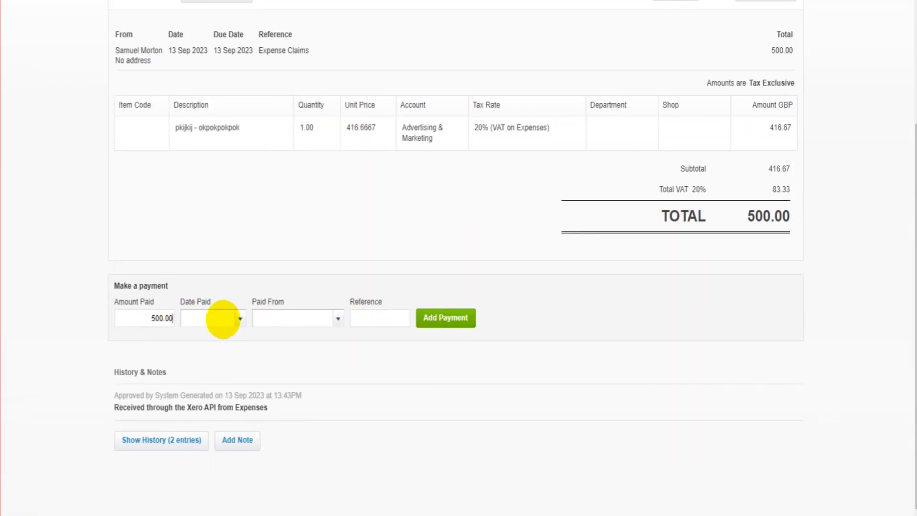
pyautogui.scroll(3, 306, 352)
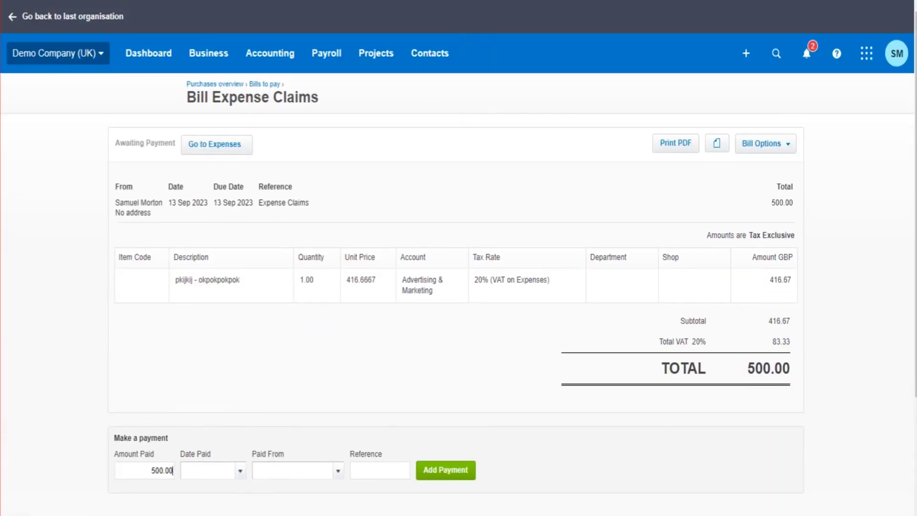
pyautogui.click(209, 52)
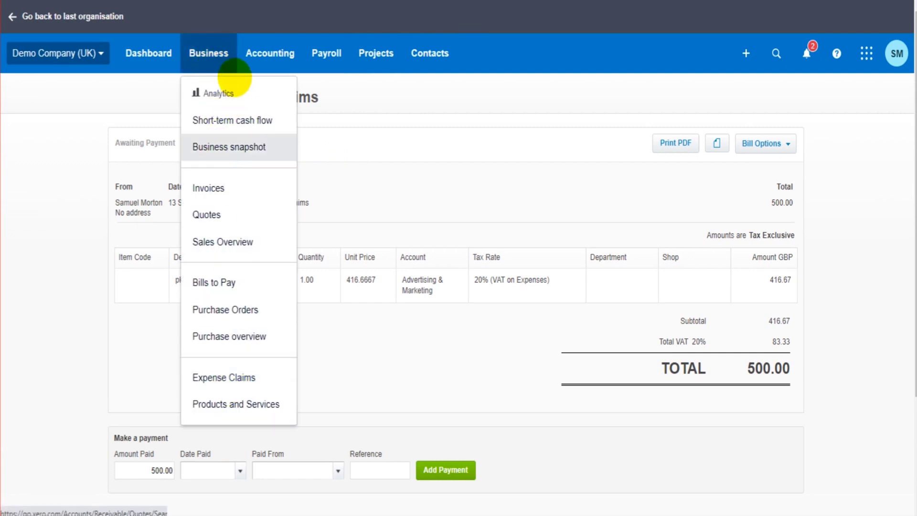
pyautogui.click(145, 62)
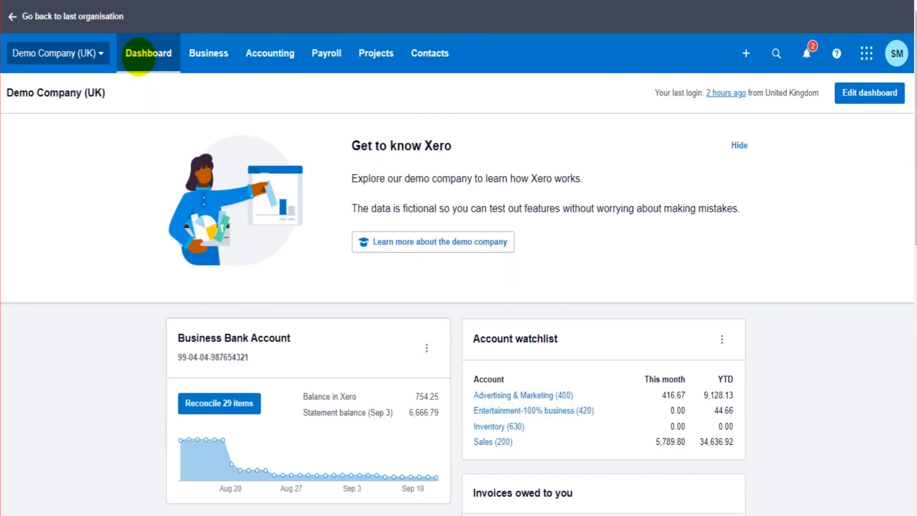